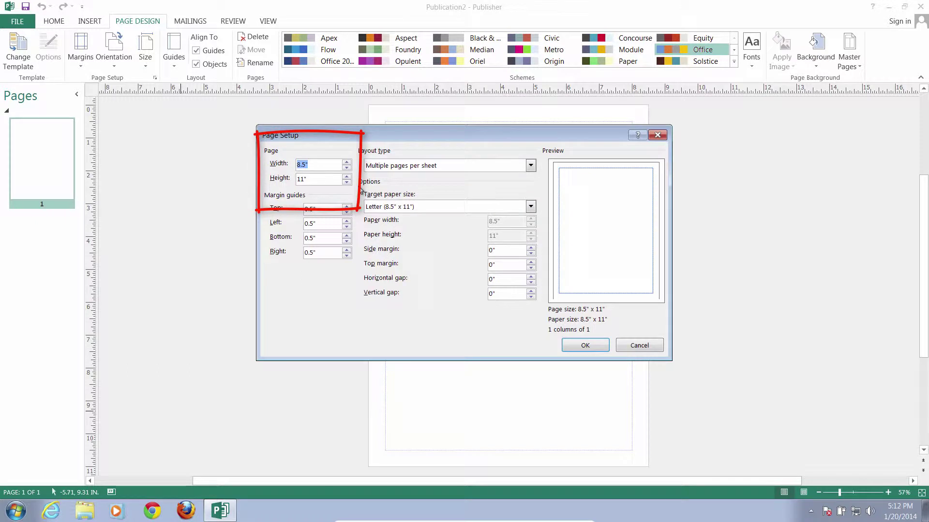
In Page Setup, enter width 40 and height 50 and apply the new page size
key(Tab)
key(Tab)
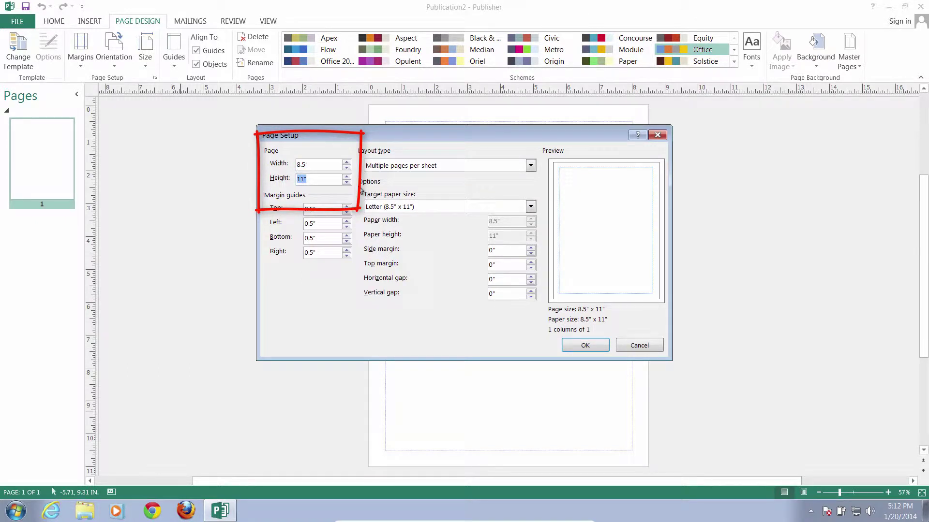
click(319, 163)
double_click(318, 163)
text(40)
key(Tab)
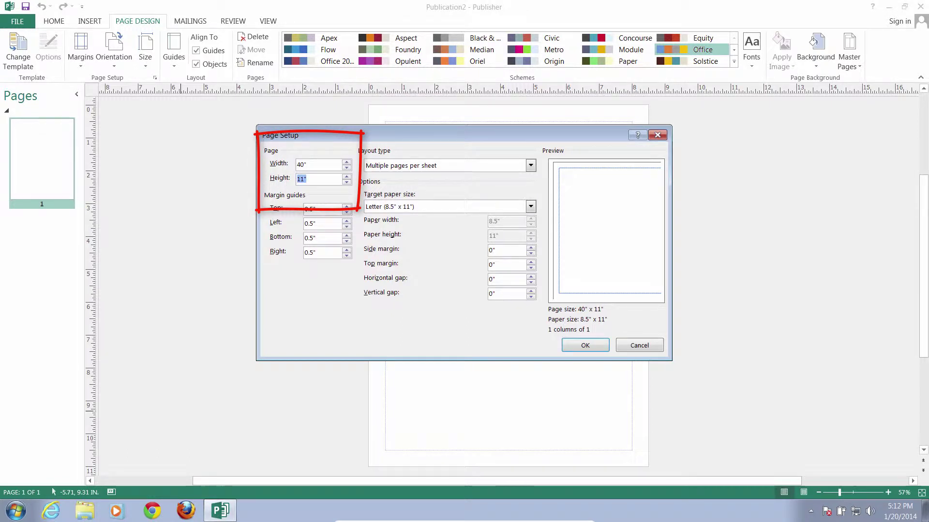
text(50)
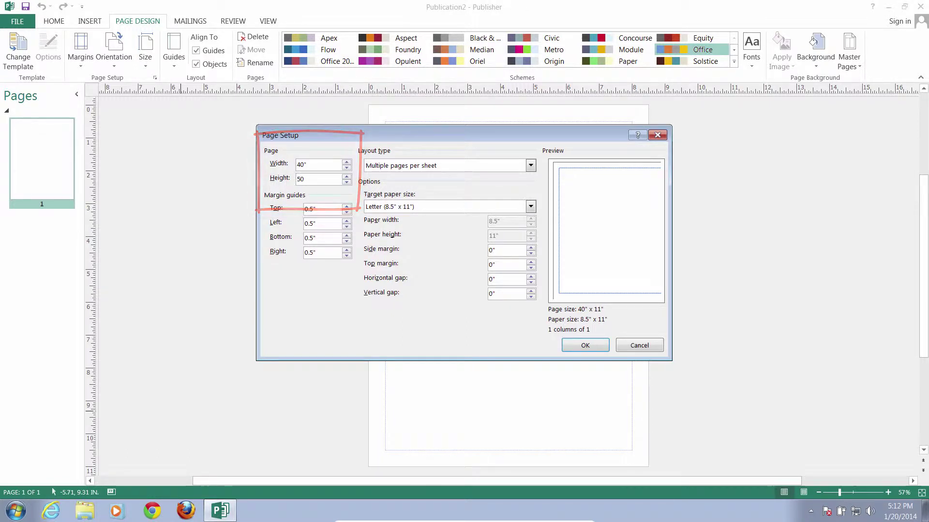
click(592, 346)
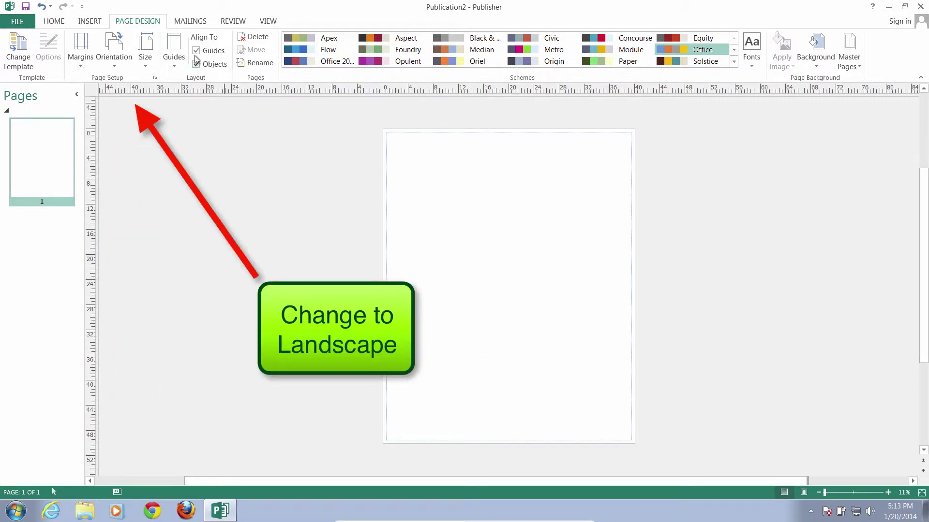
Choose Landscape from the Orientation options on Page Design
click(117, 64)
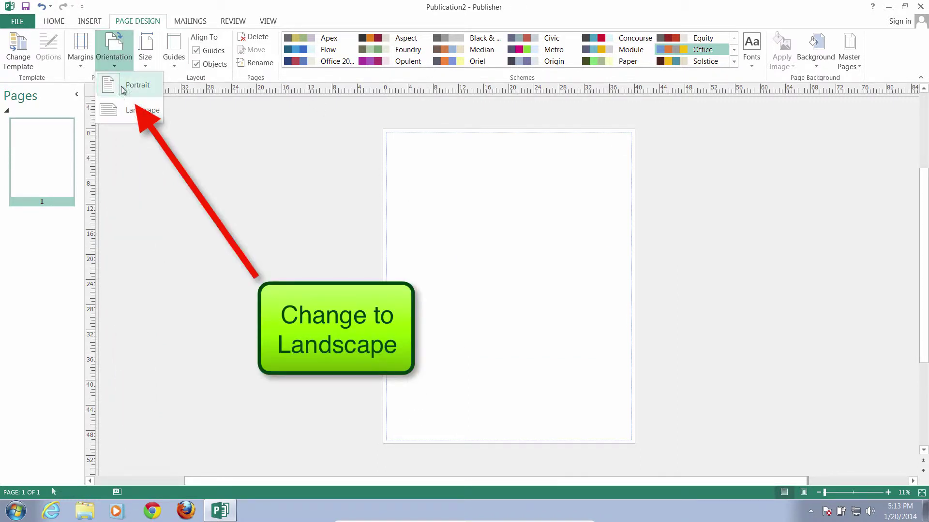
click(126, 109)
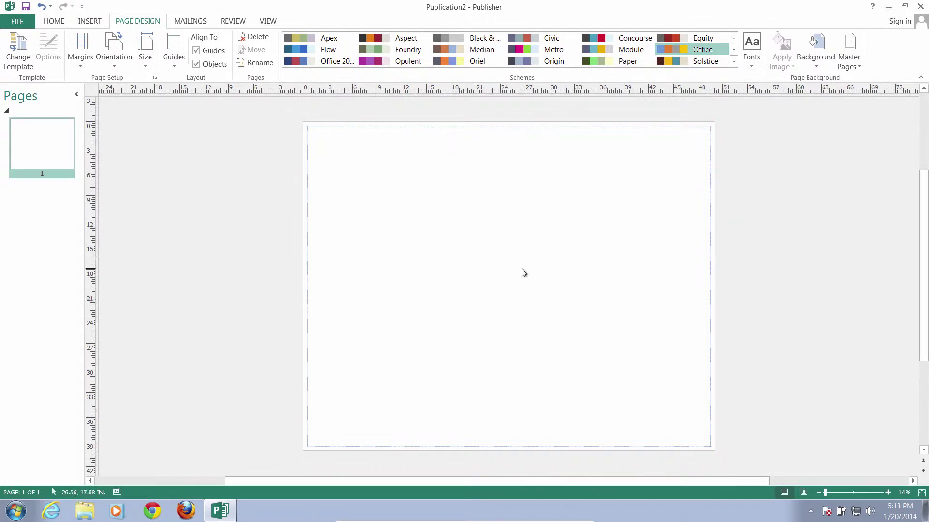
Use Draw Text Box from the Insert tab to drag out a box near the page's top-left
click(85, 23)
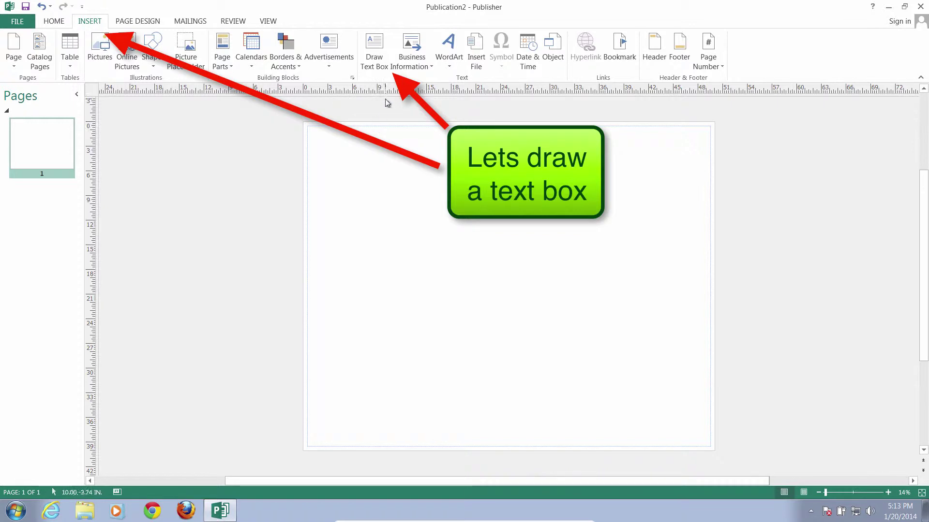
click(375, 52)
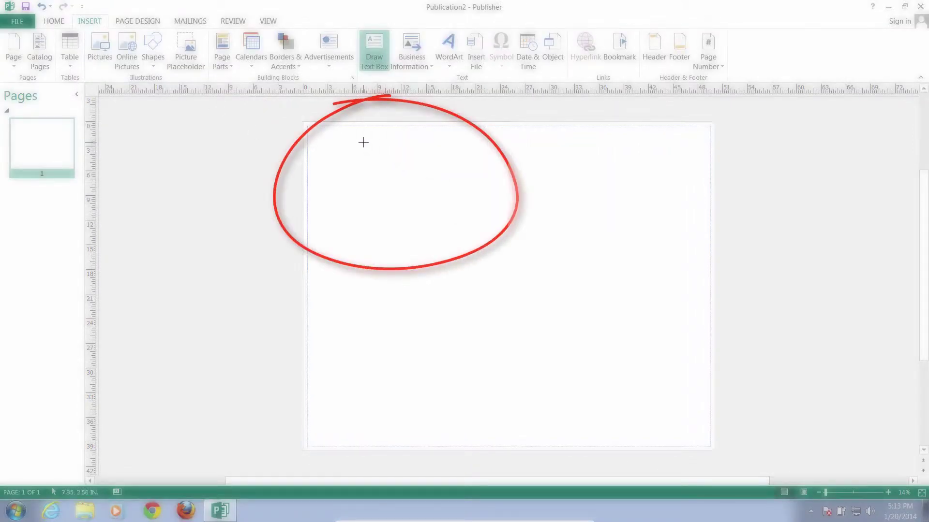
drag(341, 138, 375, 168)
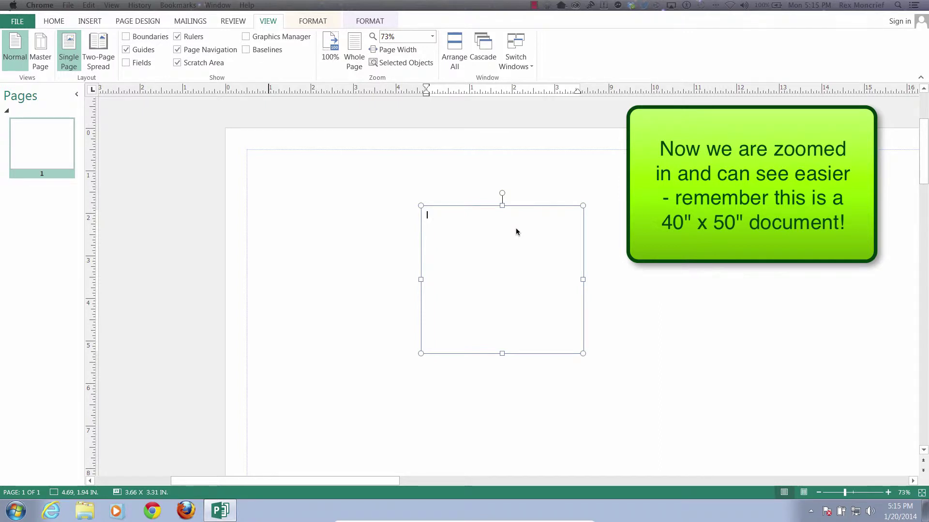
click(451, 223)
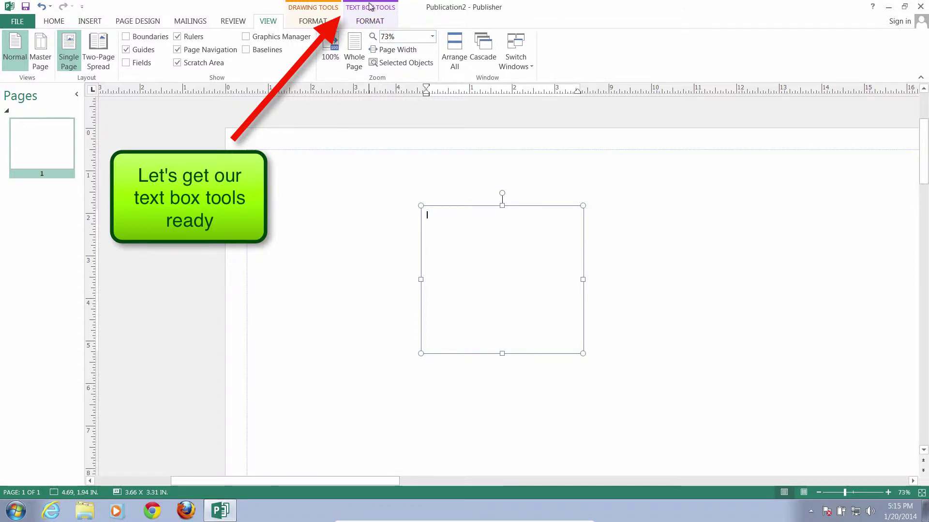
click(371, 20)
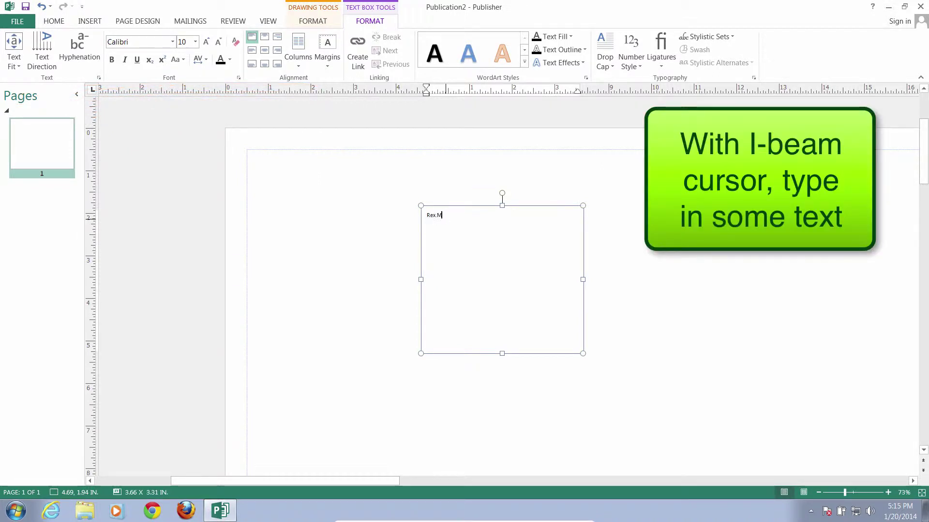
text(ief)
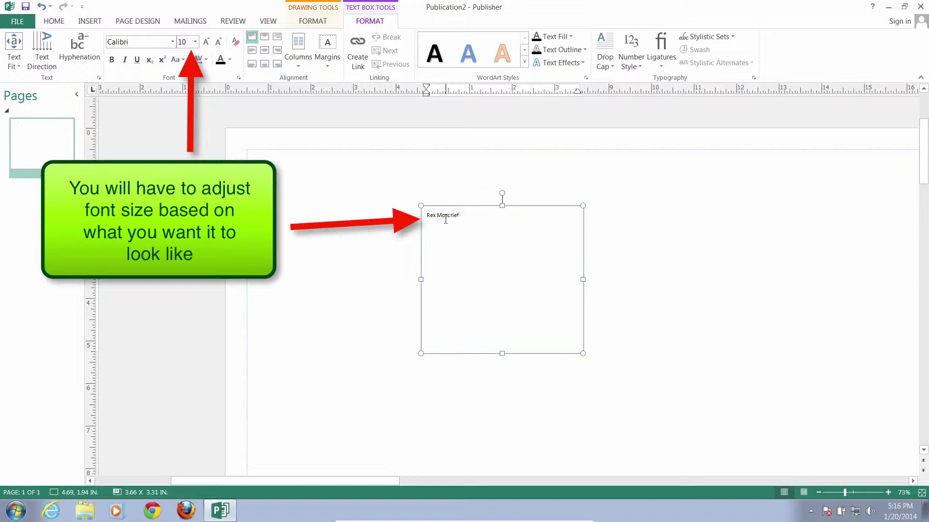
drag(465, 217, 426, 217)
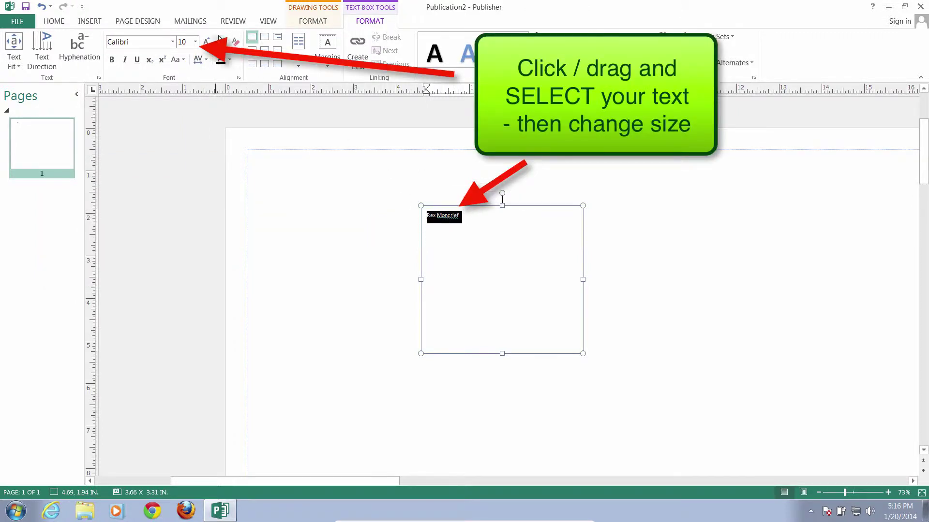
click(195, 42)
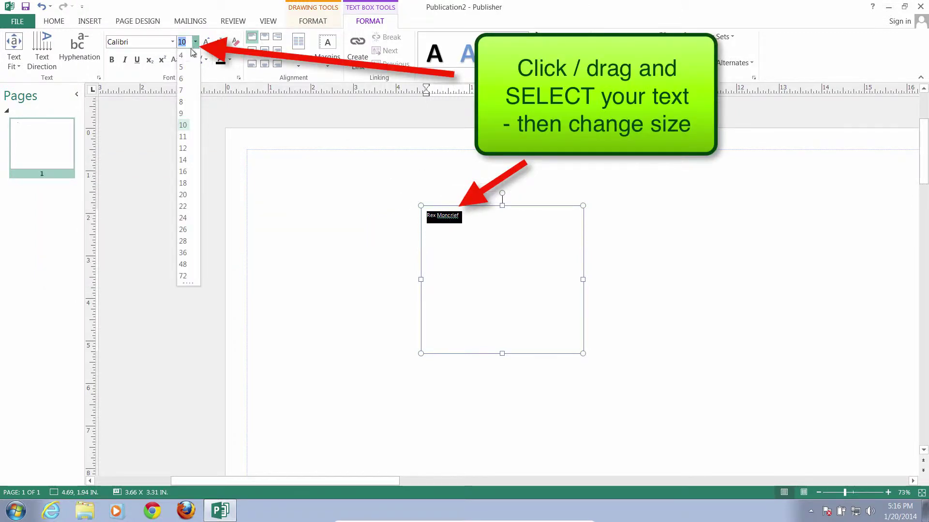
click(184, 148)
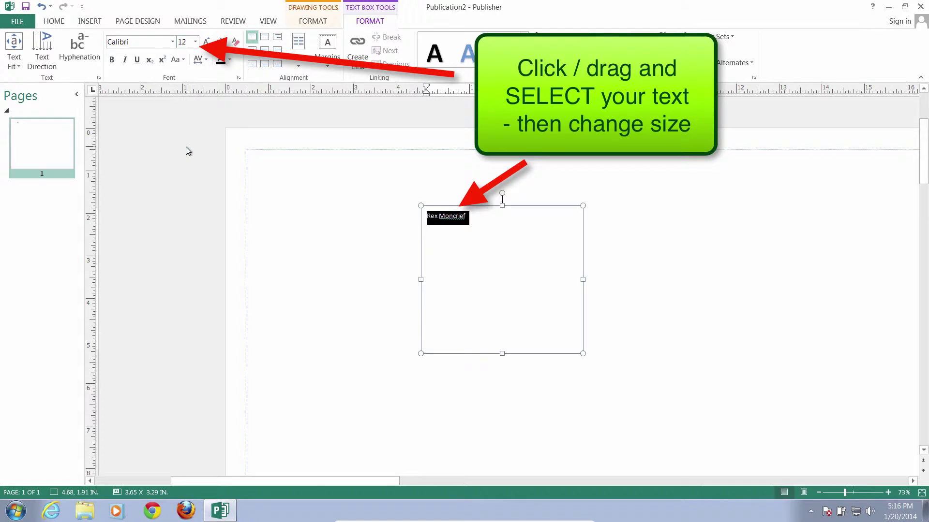
click(479, 217)
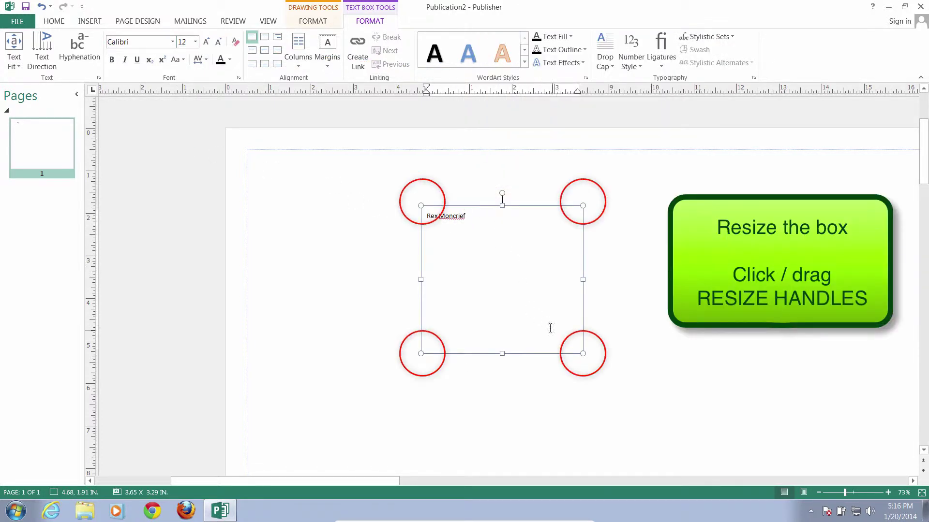
Drag the corner handle to shrink the name box to about 1.80 × 1.35 inches
mouse_move(583, 354)
mouse_down()
mouse_move(492, 266)
mouse_move(582, 352)
mouse_up()
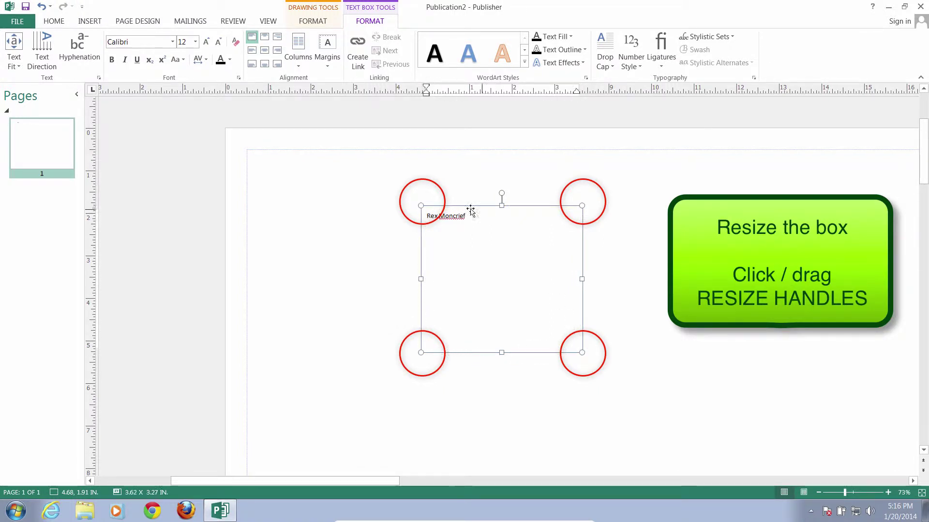
click(581, 352)
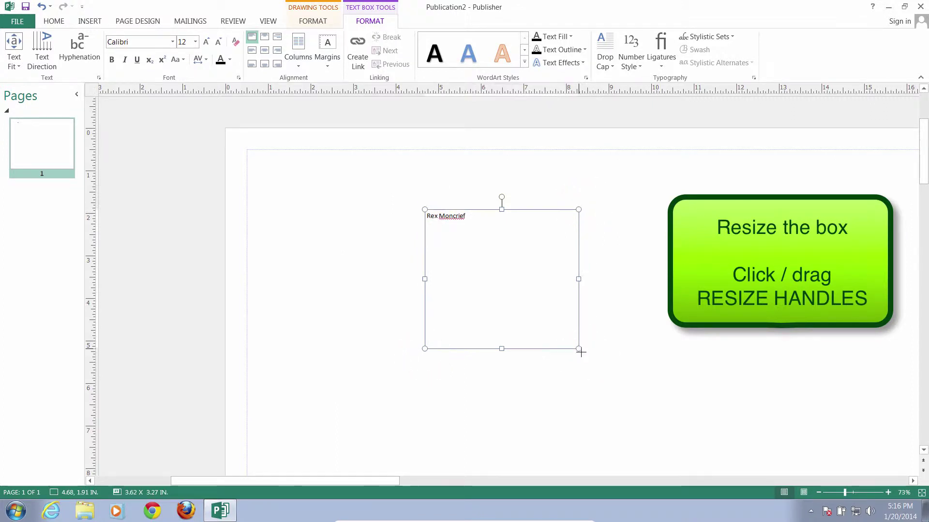
drag(581, 353, 505, 272)
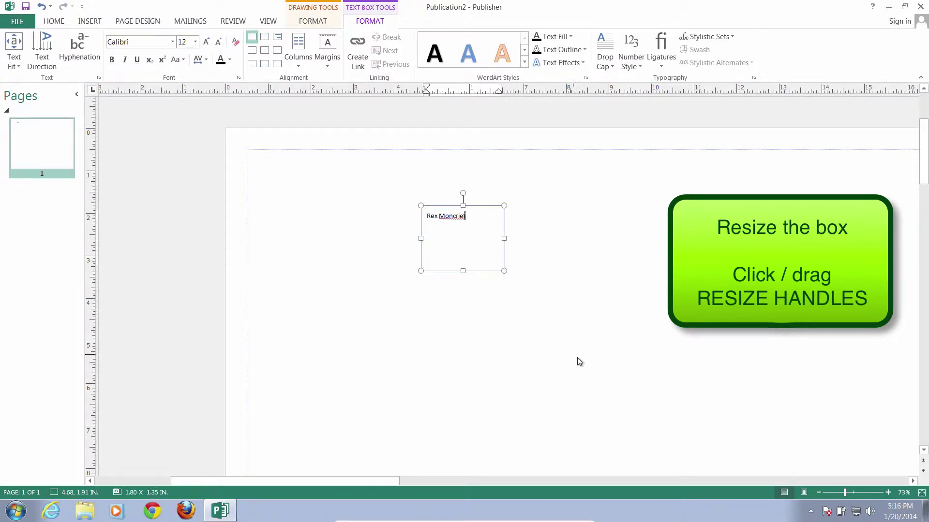
click(510, 318)
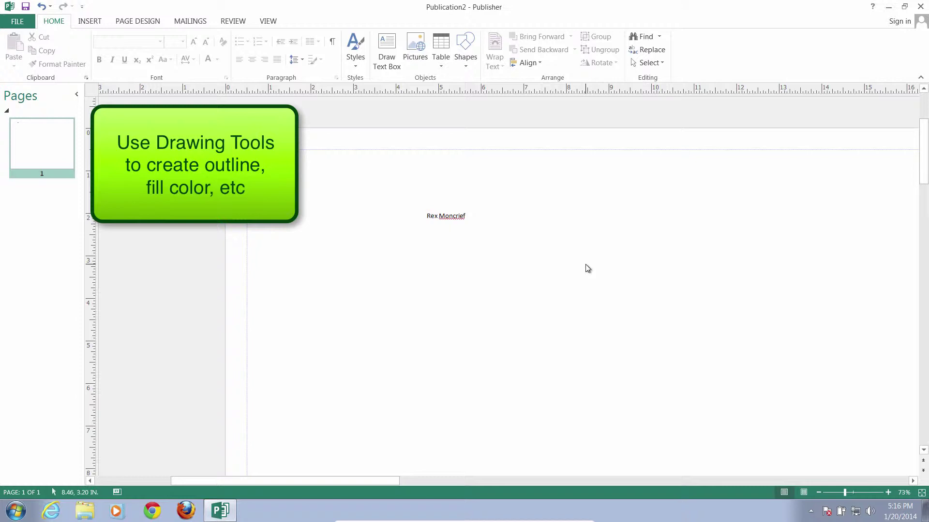
click(489, 211)
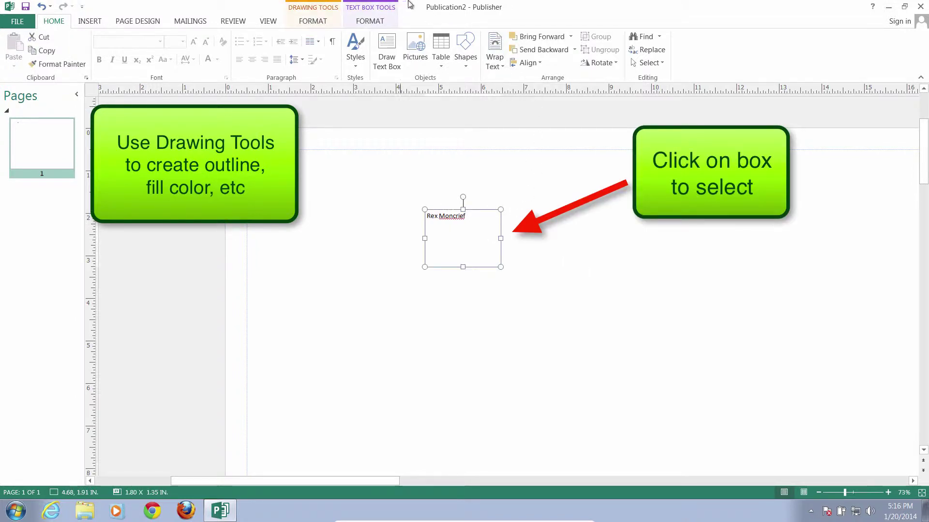
click(318, 8)
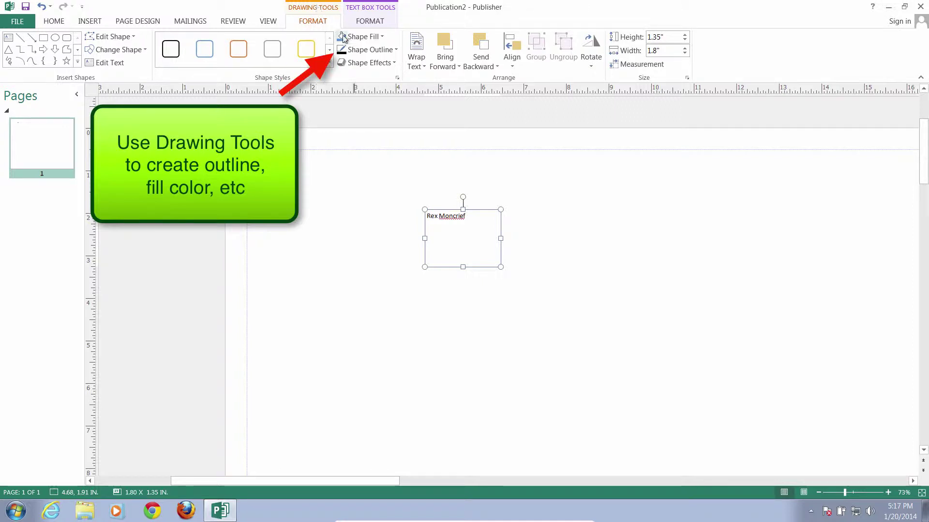
click(392, 51)
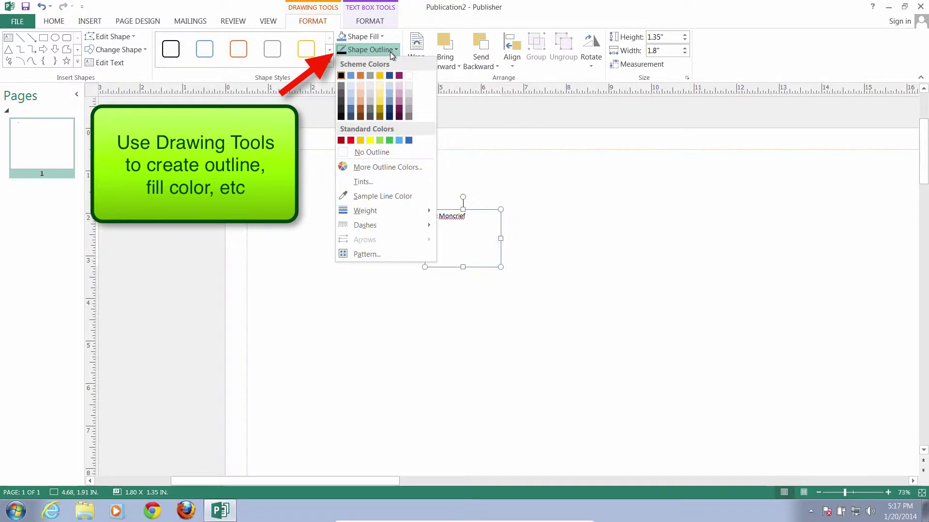
click(341, 76)
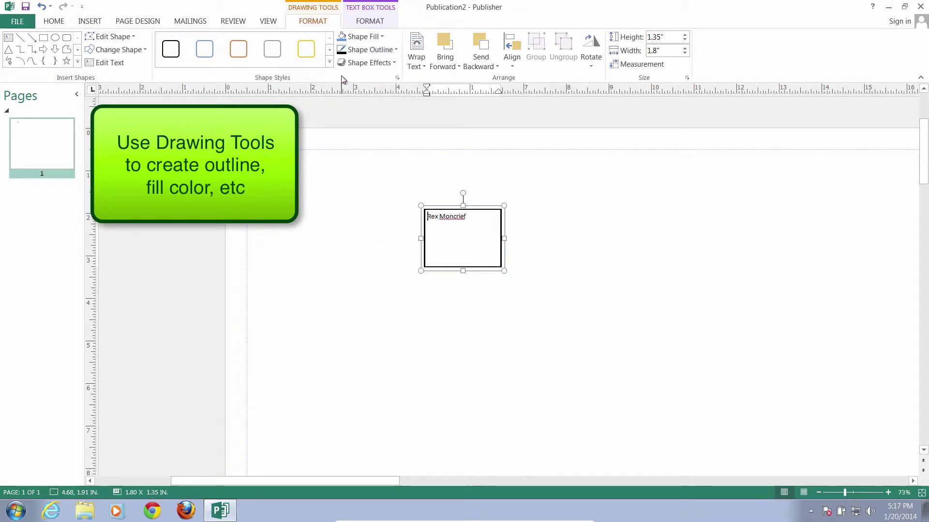
click(588, 232)
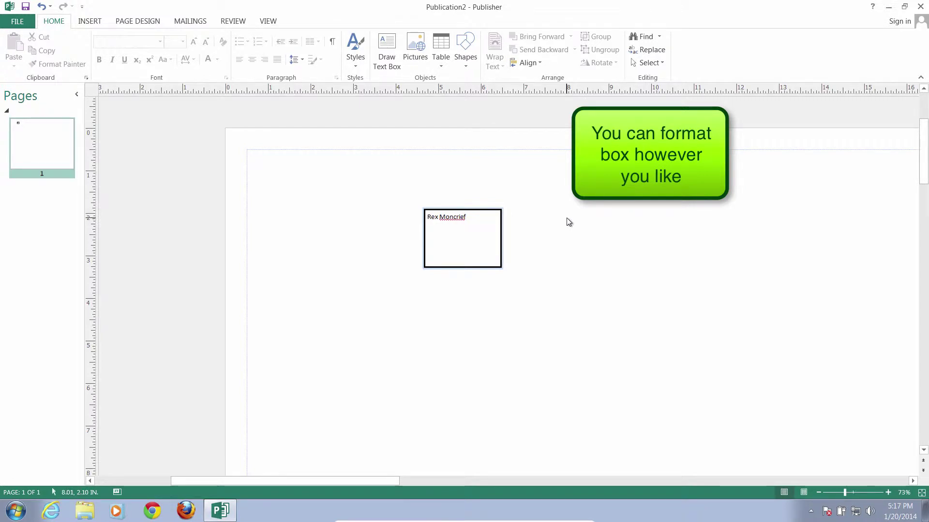
key(ctrl+z)
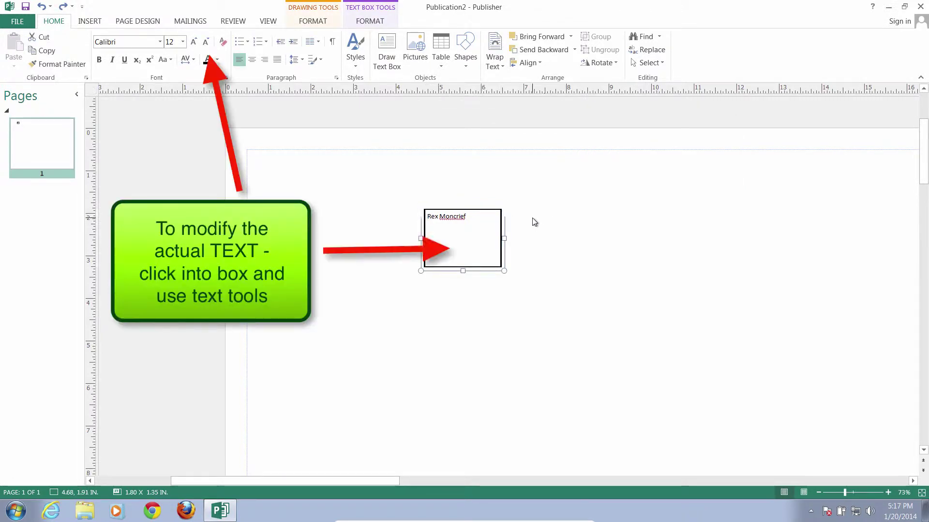
click(534, 222)
click(499, 220)
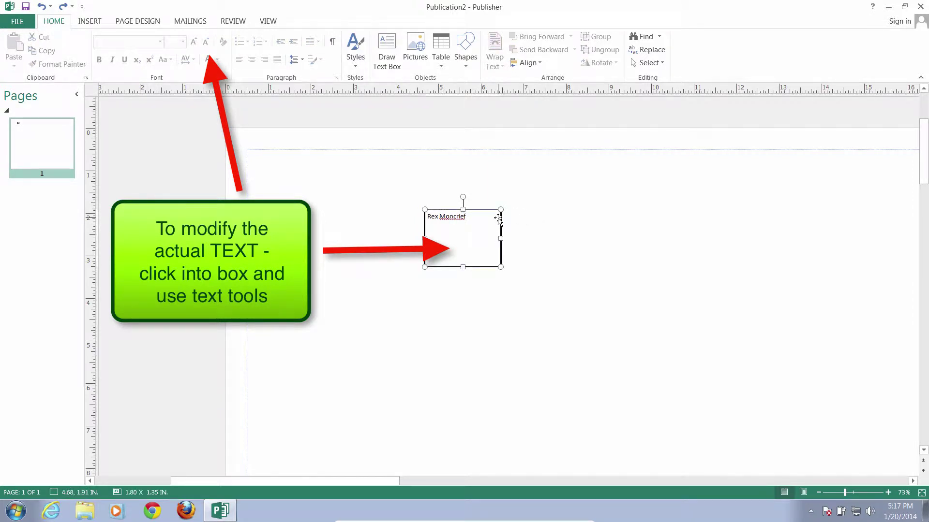
double_click(459, 217)
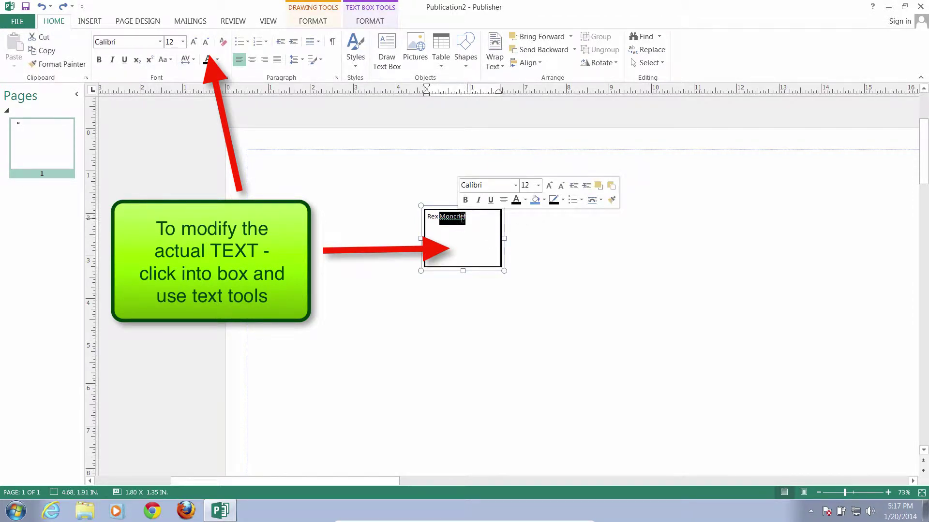
click(475, 217)
click(550, 245)
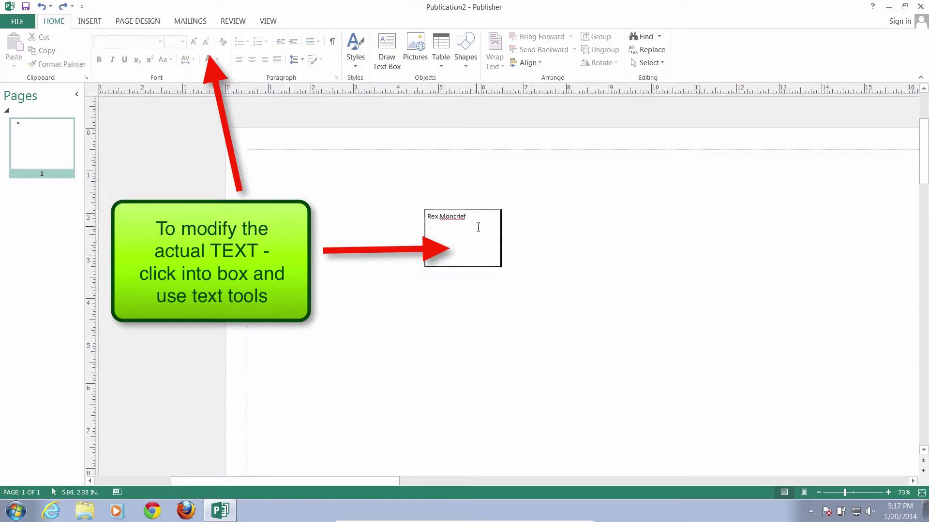
click(478, 227)
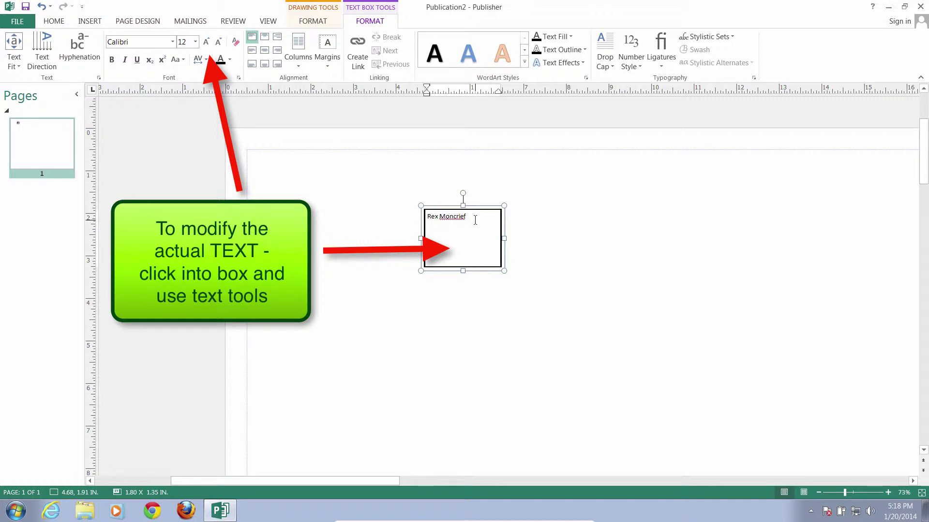
Apply Align Top Center, then Align Center, to the name in its outlined box
click(267, 40)
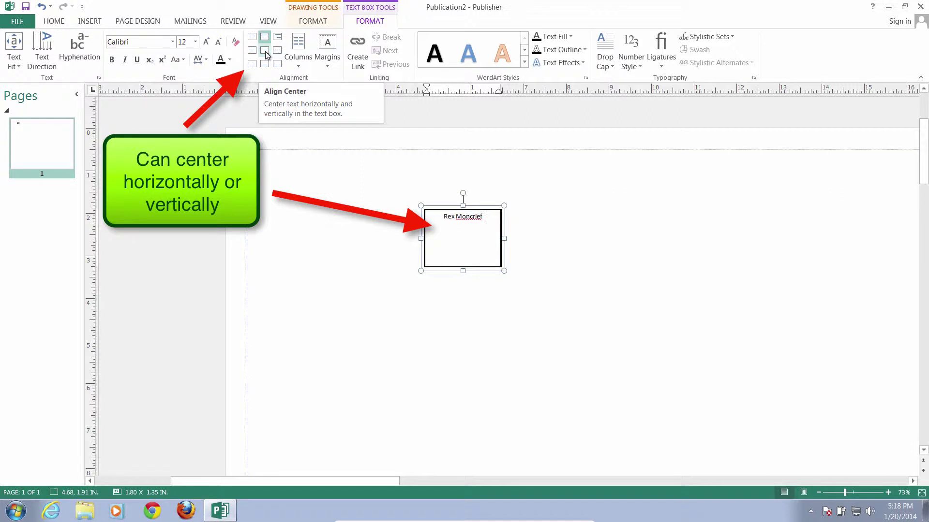
click(265, 51)
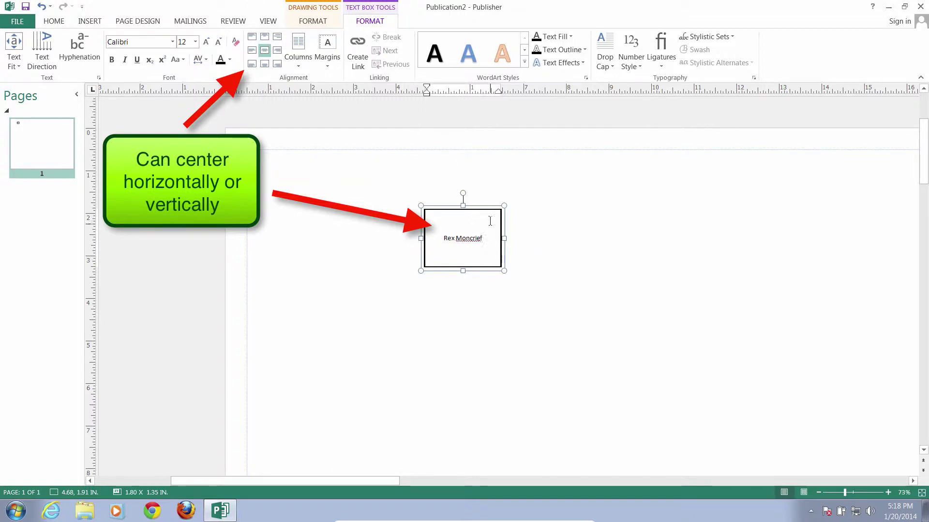
click(564, 221)
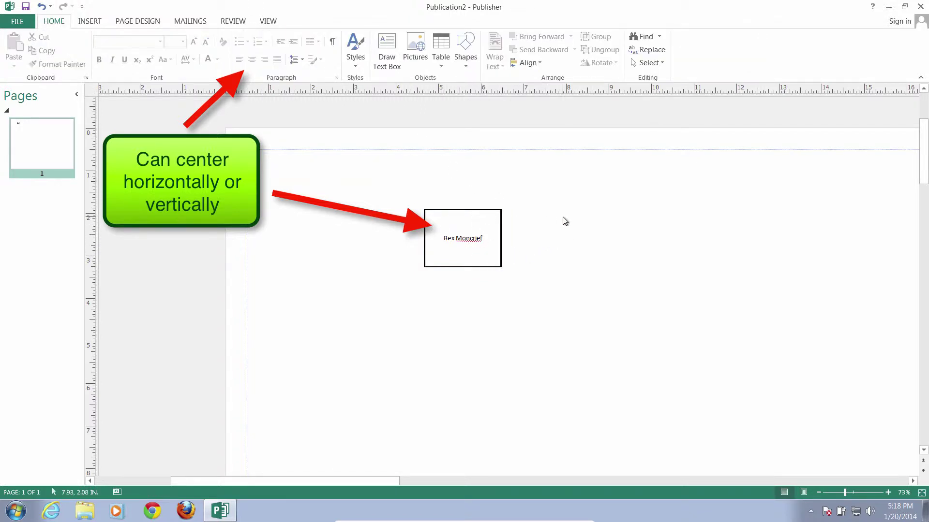
click(486, 239)
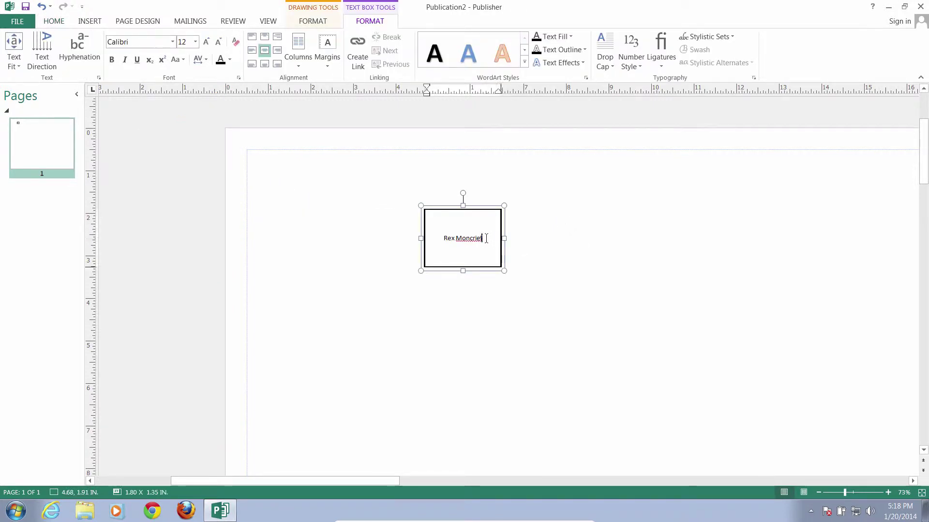
drag(482, 238, 442, 238)
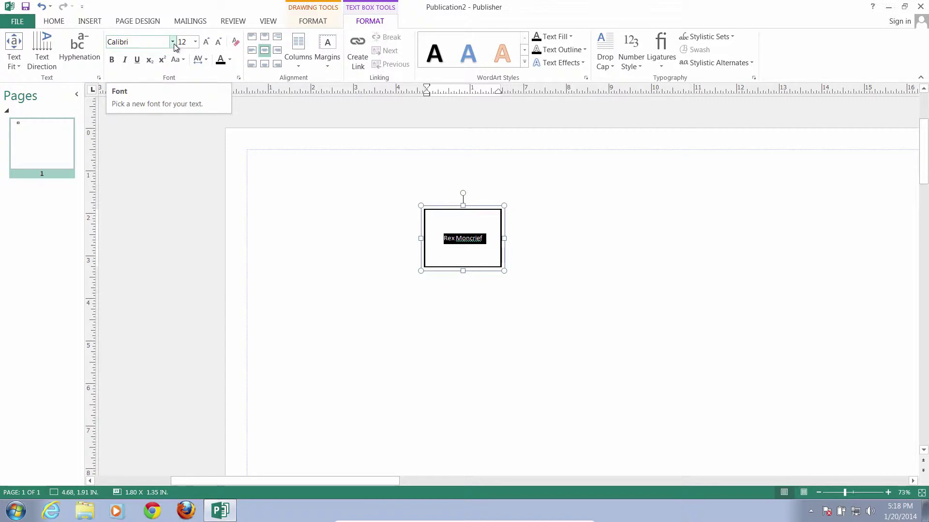
click(600, 216)
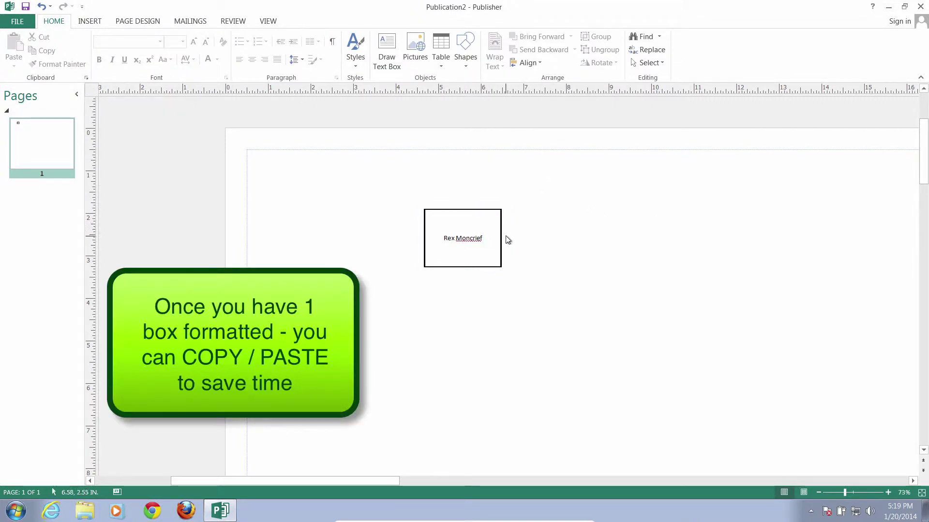
click(503, 232)
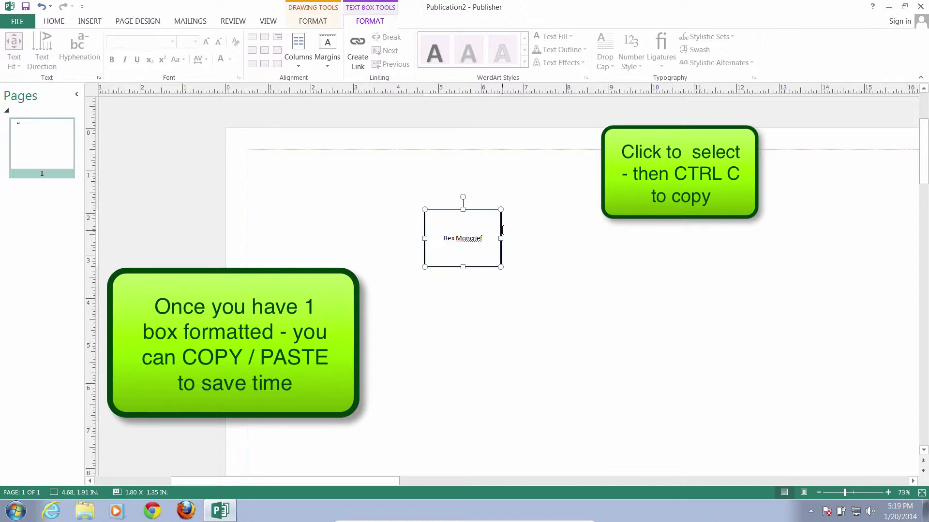
click(535, 243)
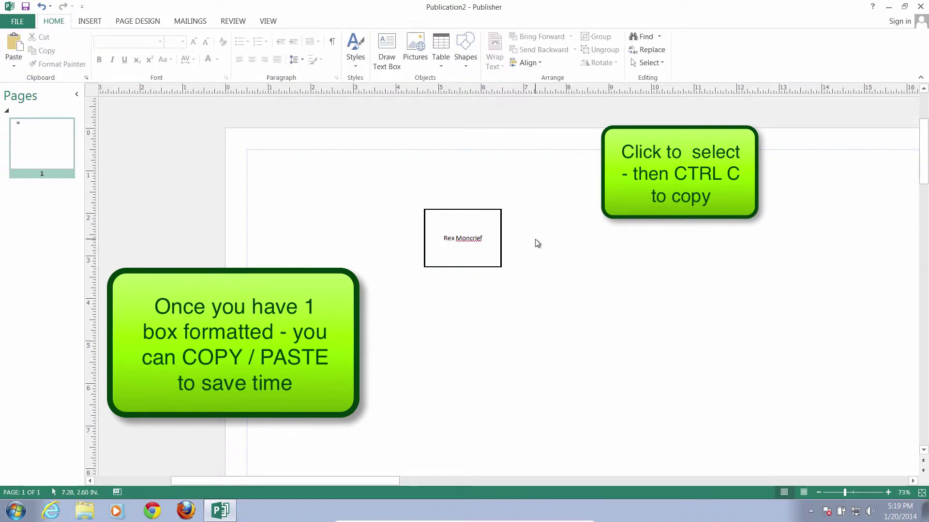
key(ctrl+v)
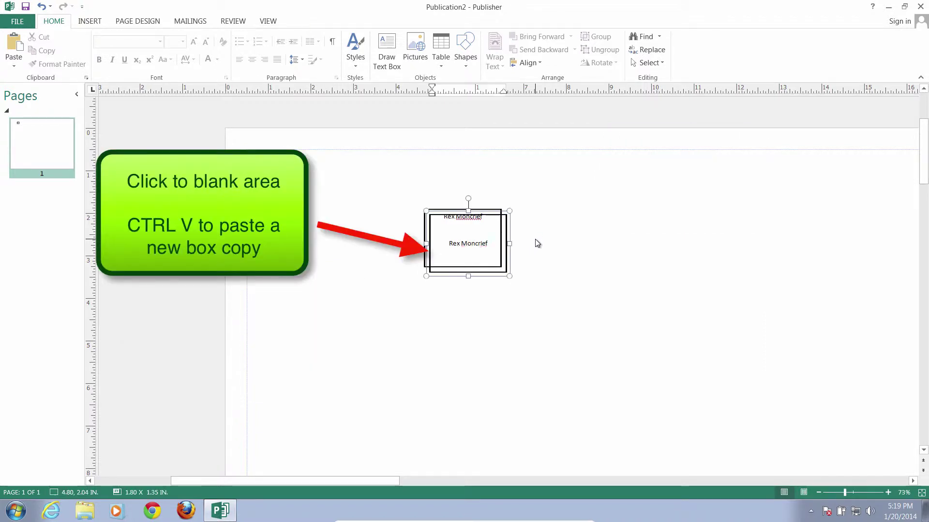
mouse_move(504, 221)
mouse_down()
mouse_move(558, 263)
mouse_move(623, 213)
mouse_move(616, 222)
mouse_move(517, 223)
mouse_move(512, 234)
mouse_move(529, 253)
mouse_move(506, 218)
mouse_up()
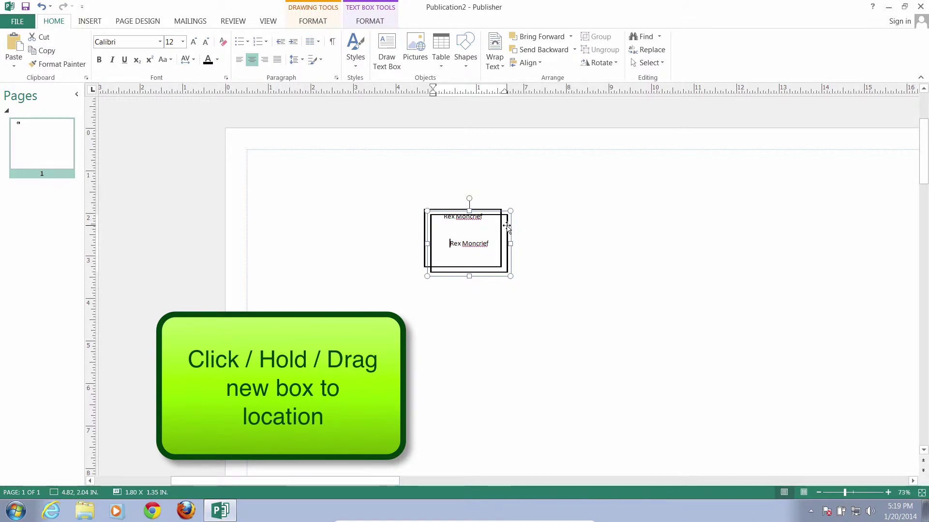
drag(507, 225, 628, 220)
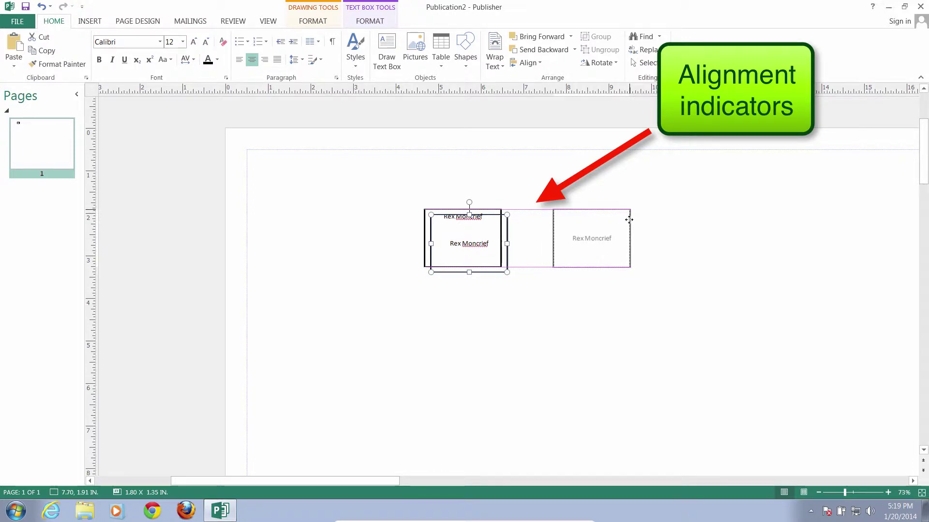
drag(629, 220, 667, 221)
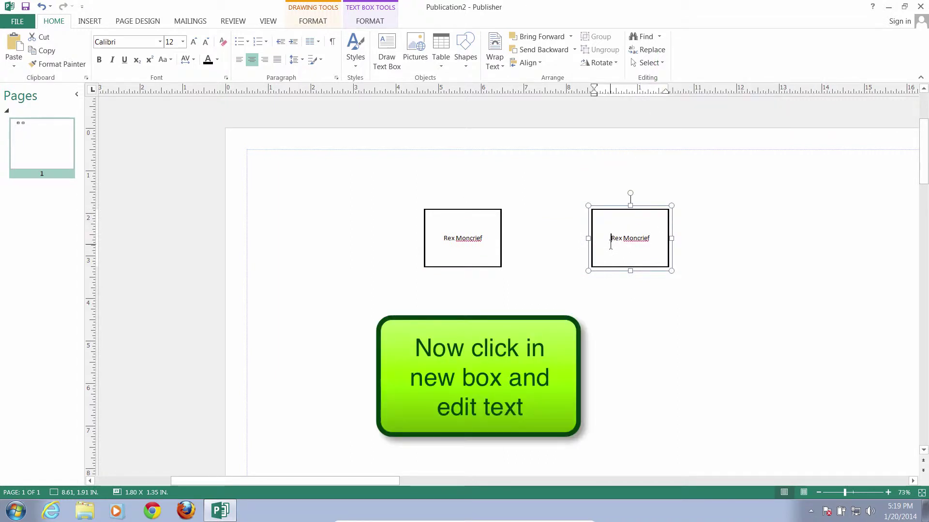
double_click(615, 238)
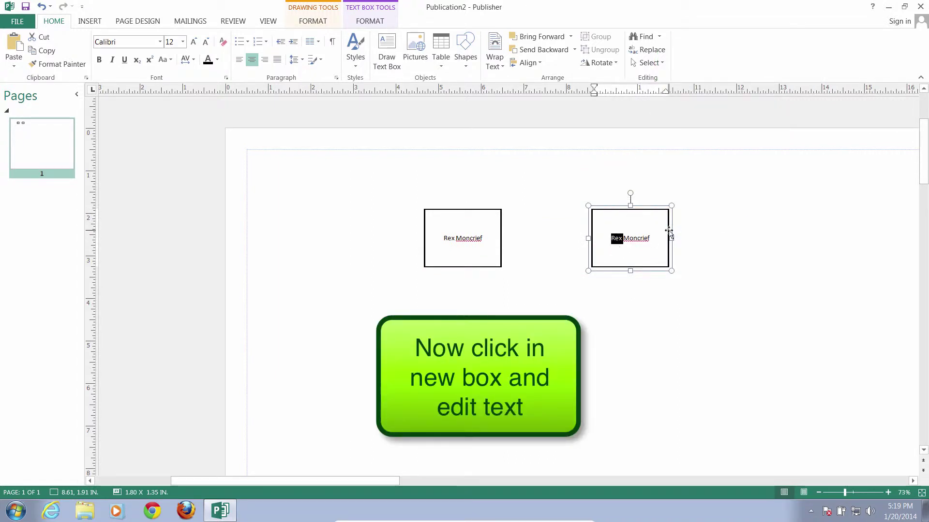
text(Genia)
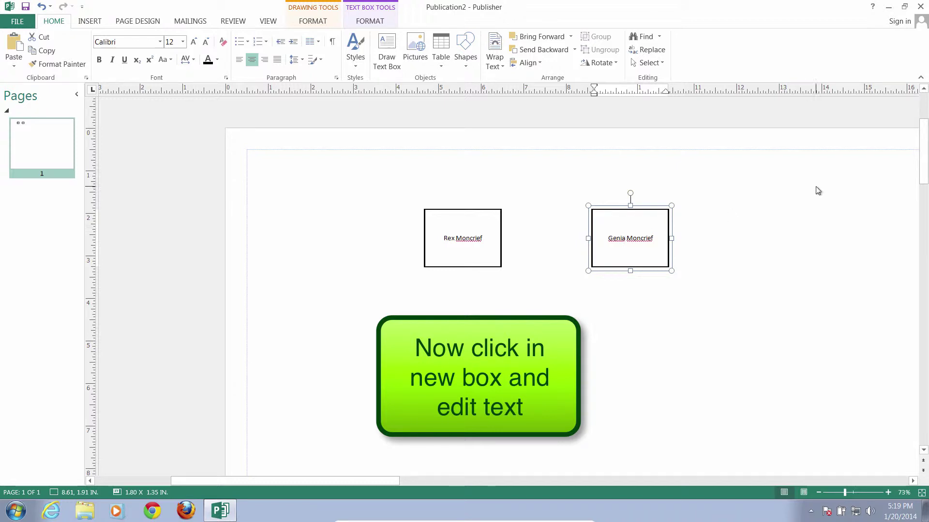
click(765, 220)
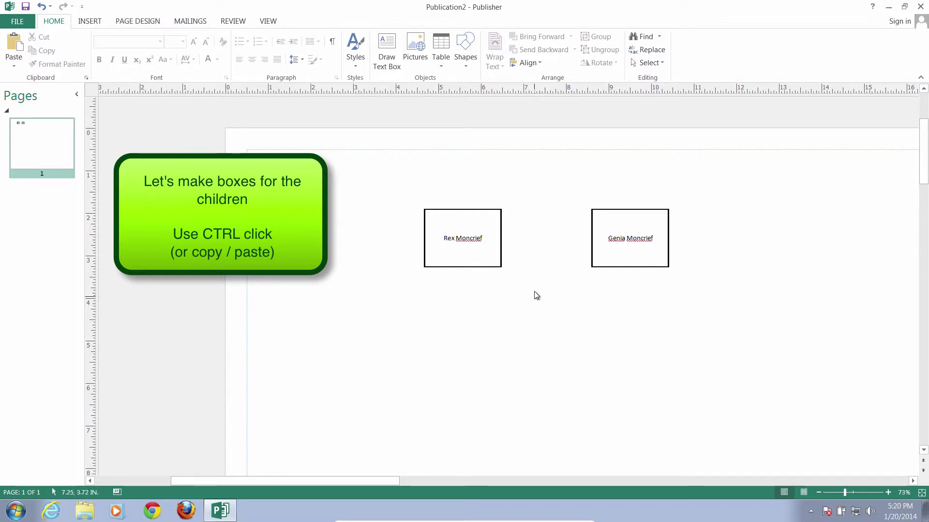
Ctrl-drag a copy of the father's name box down and to the left of the parents' boxes
scroll(542, 324, down, 4)
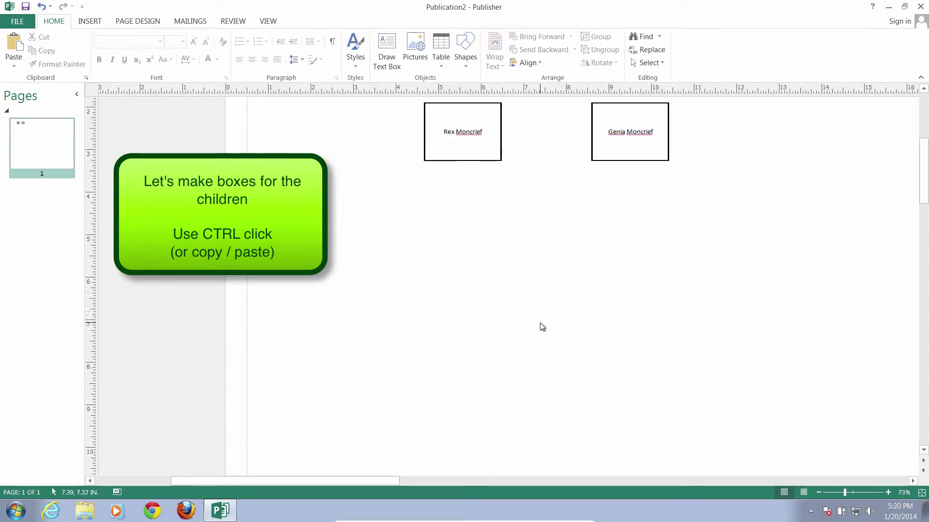
scroll(542, 327, up, 5)
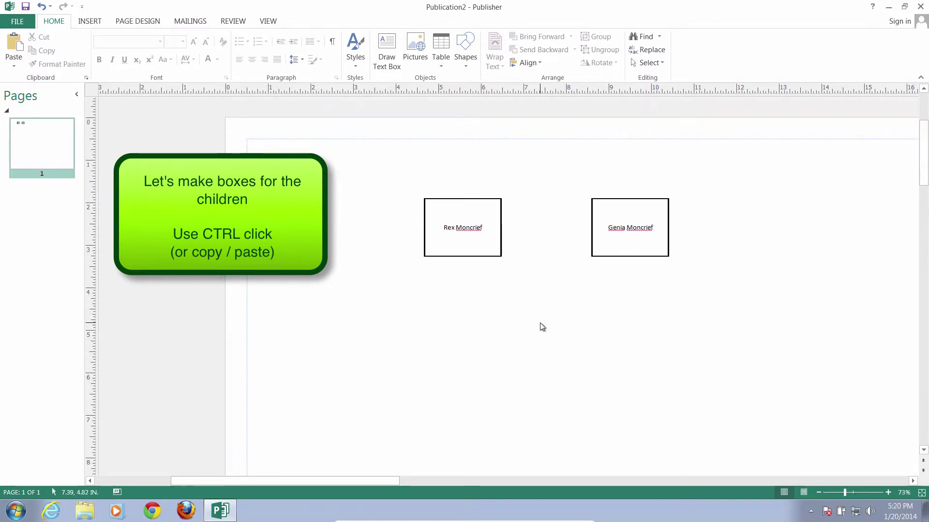
click(463, 255)
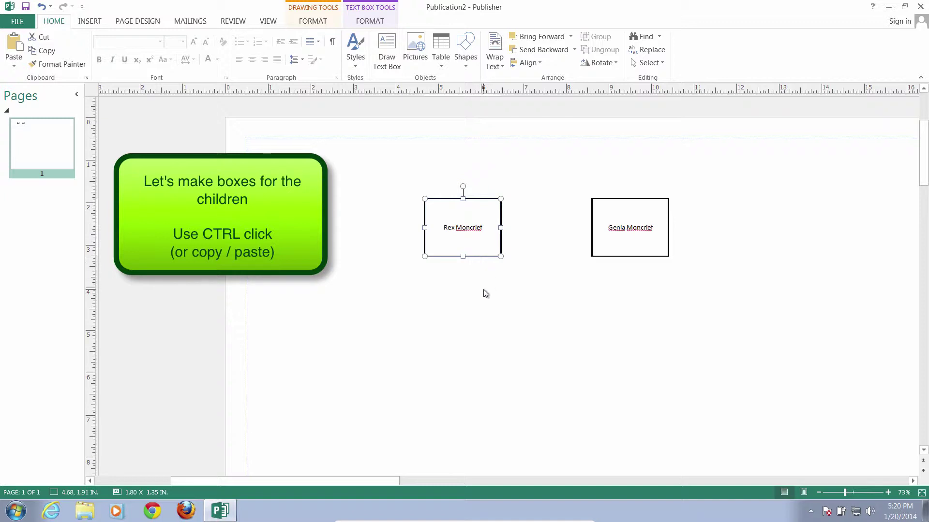
click(514, 309)
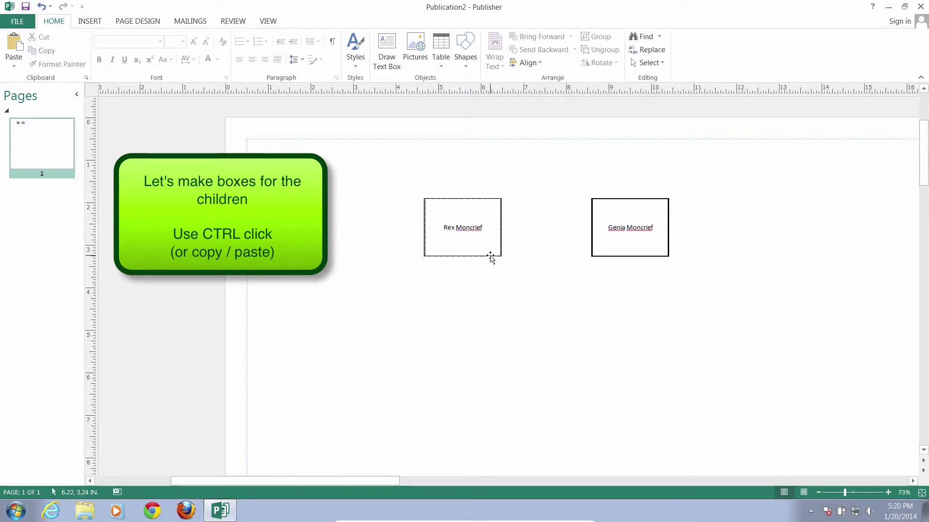
click(488, 256)
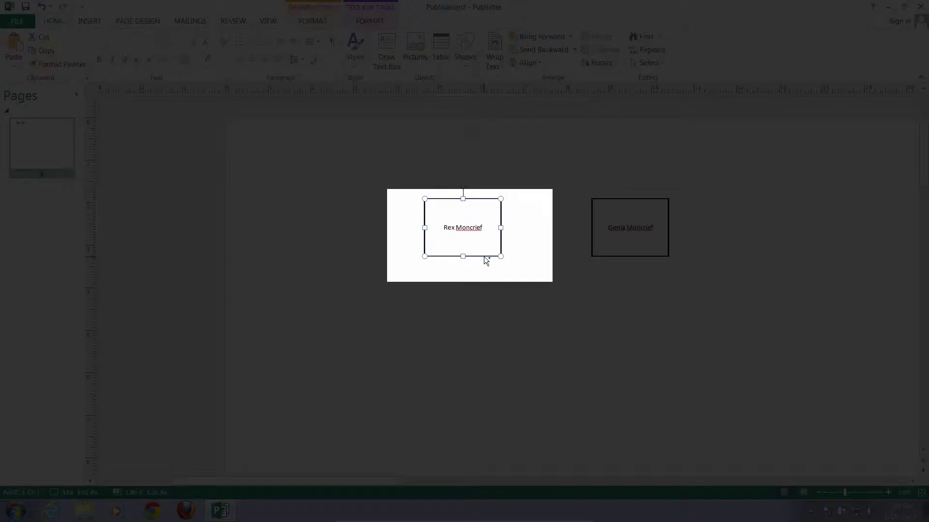
drag(484, 256, 364, 354)
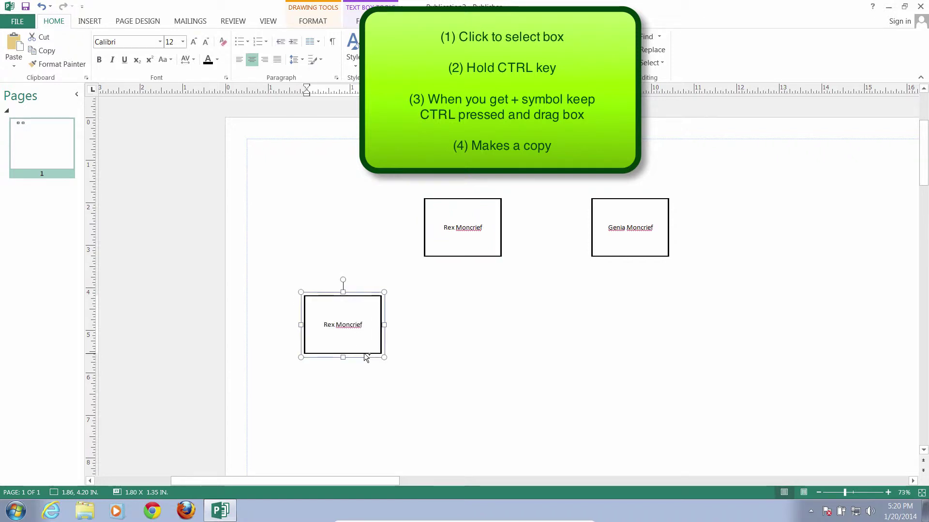
click(400, 350)
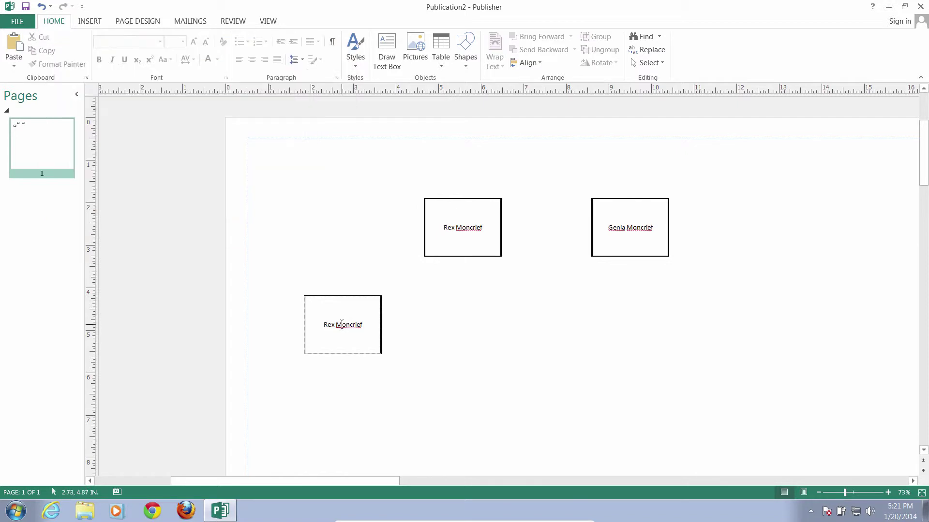
Overwrite the copied name with the child's first name, then select the box as a shape
double_click(344, 325)
triple_click(342, 324)
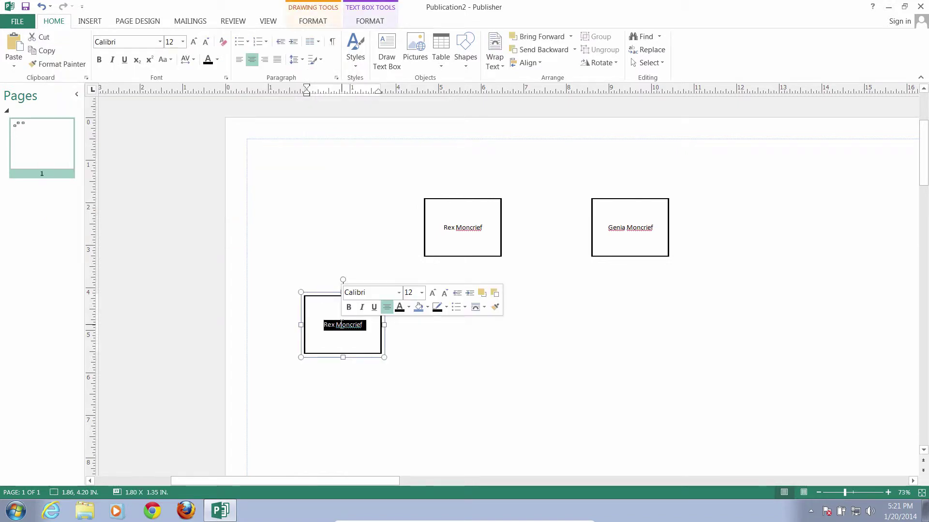
text(Jeremy)
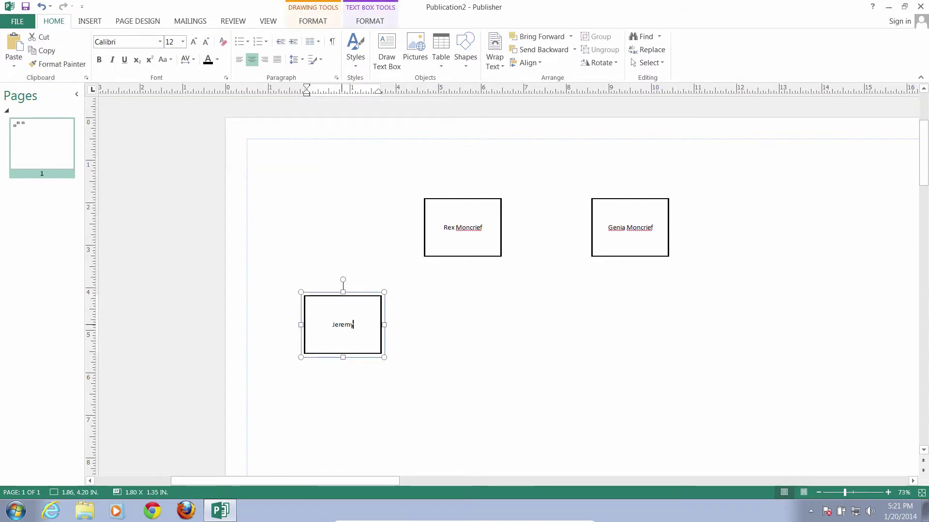
click(434, 323)
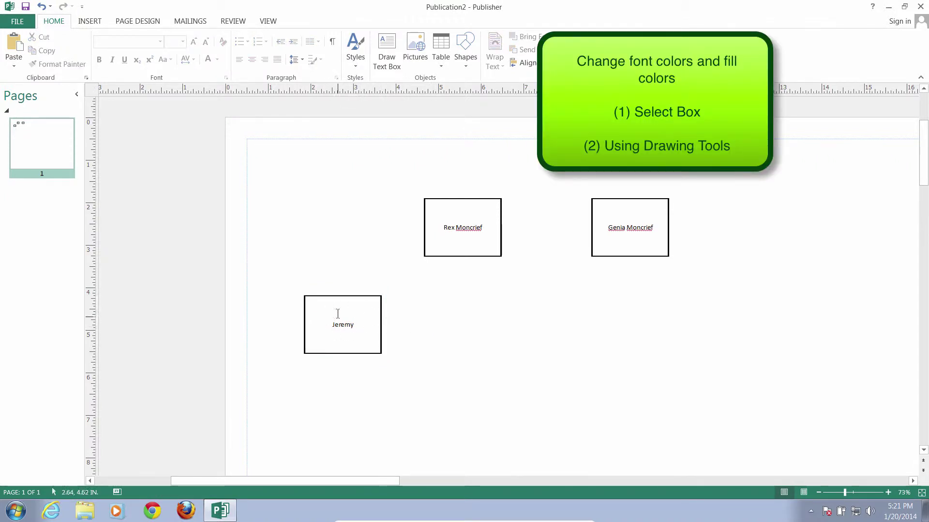
click(372, 296)
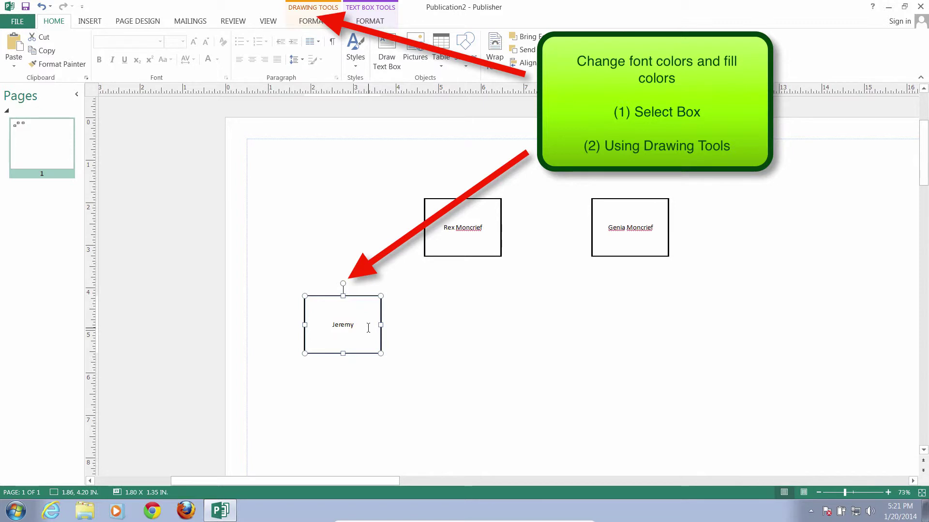
Give the child's name box a light gray shape fill from Drawing Tools Format
click(320, 15)
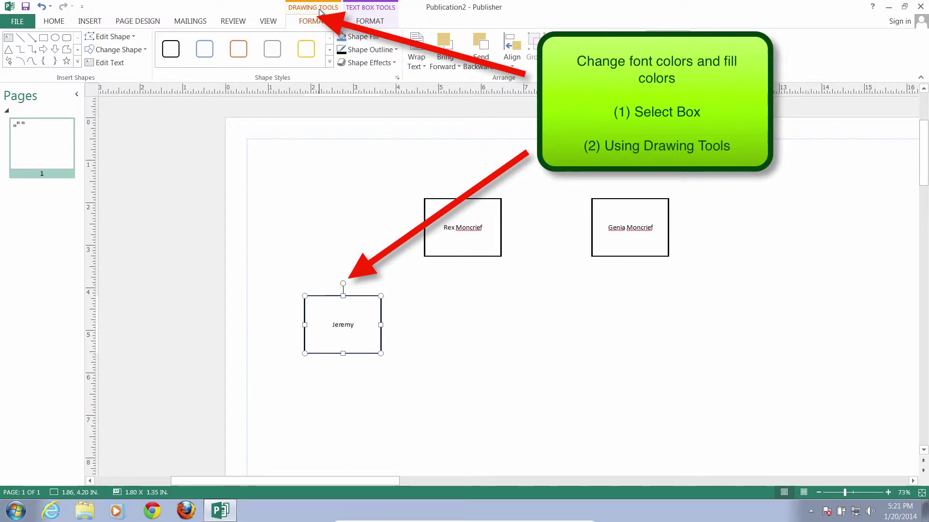
click(383, 37)
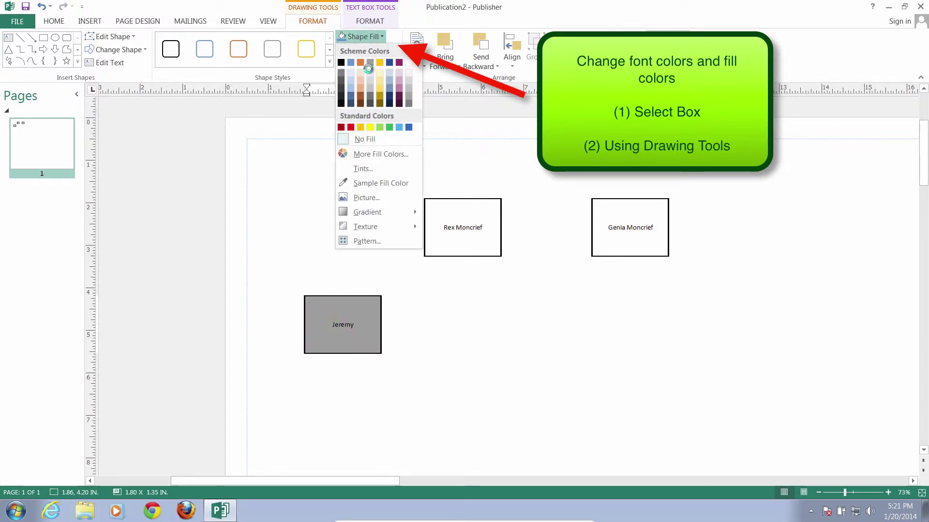
click(407, 81)
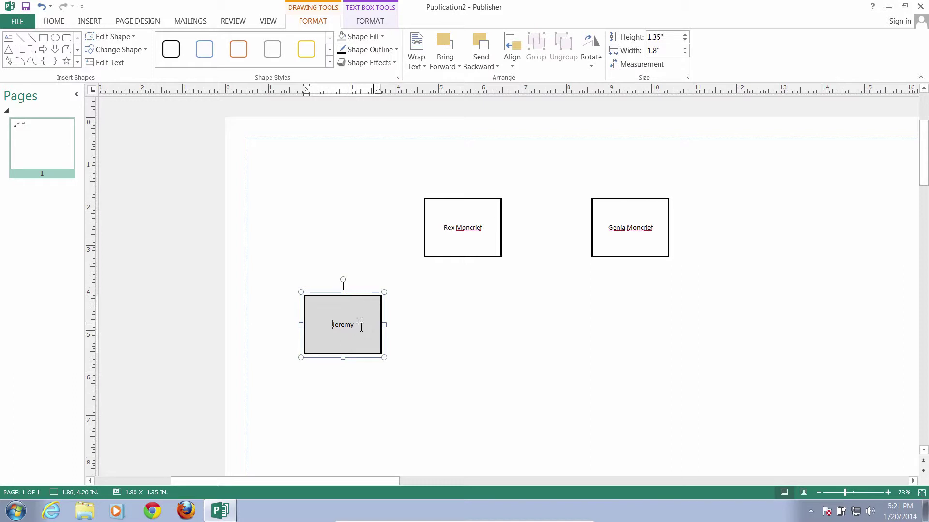
click(420, 323)
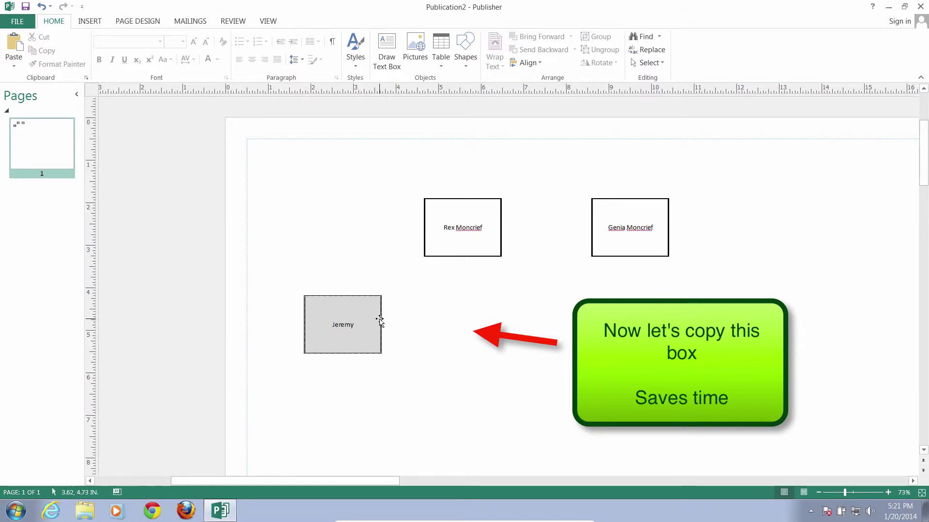
Ctrl-drag a copy of the gray child box to its right and begin typing another child's first name
click(379, 321)
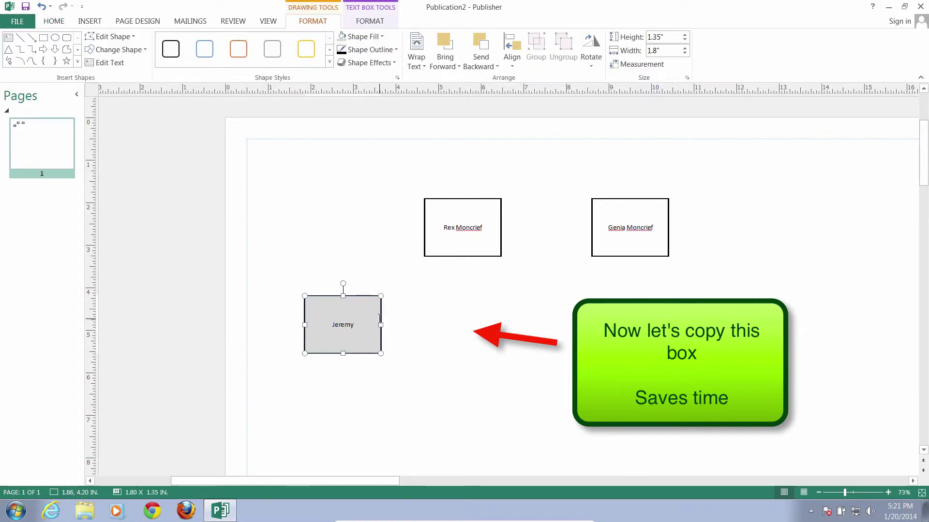
mouse_move(369, 353)
mouse_down()
mouse_move(475, 360)
mouse_move(487, 348)
mouse_move(488, 357)
mouse_up()
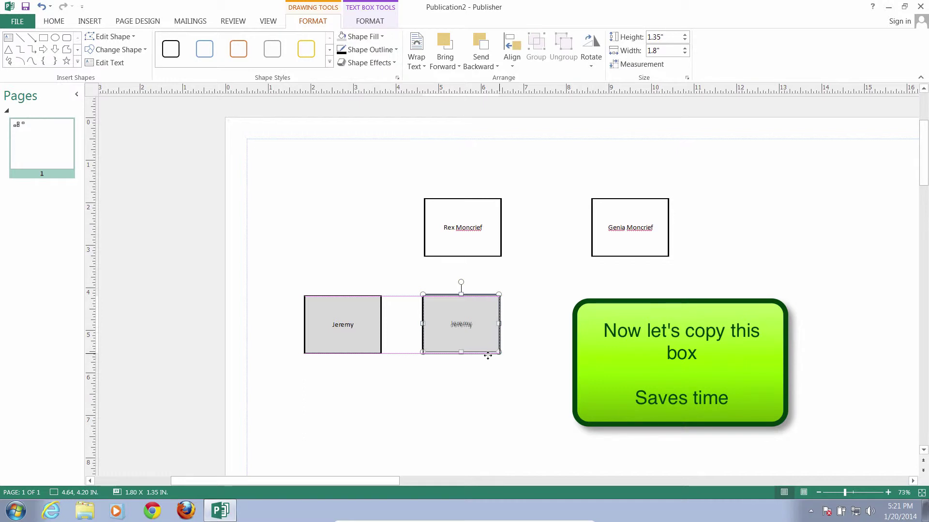
drag(487, 355, 489, 356)
click(523, 330)
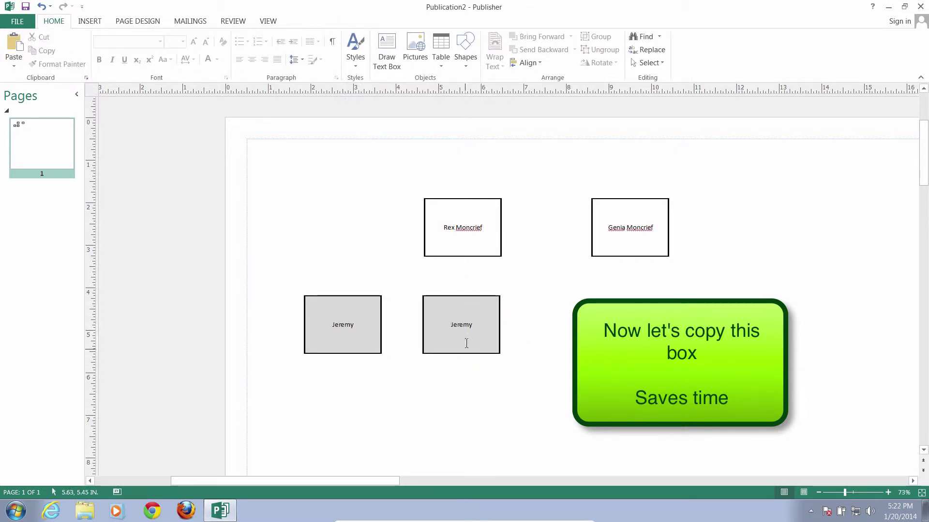
double_click(460, 324)
text(M)
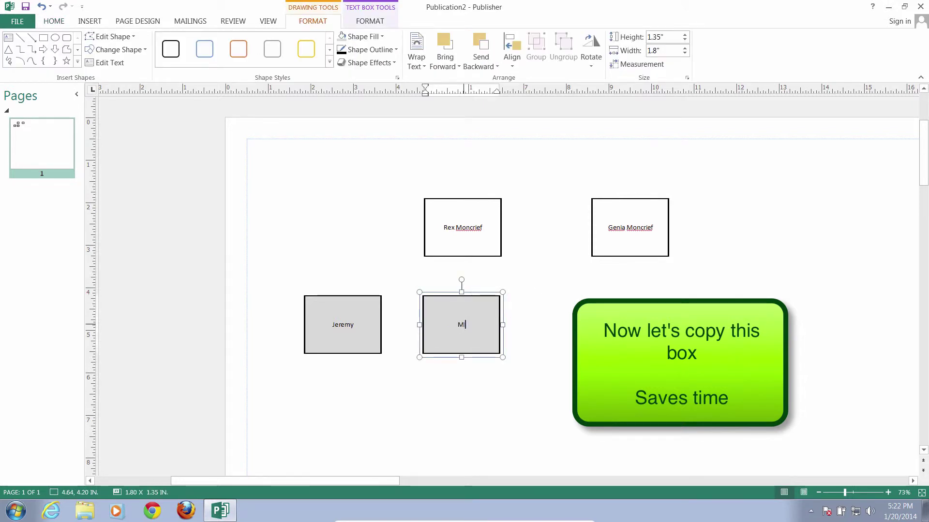
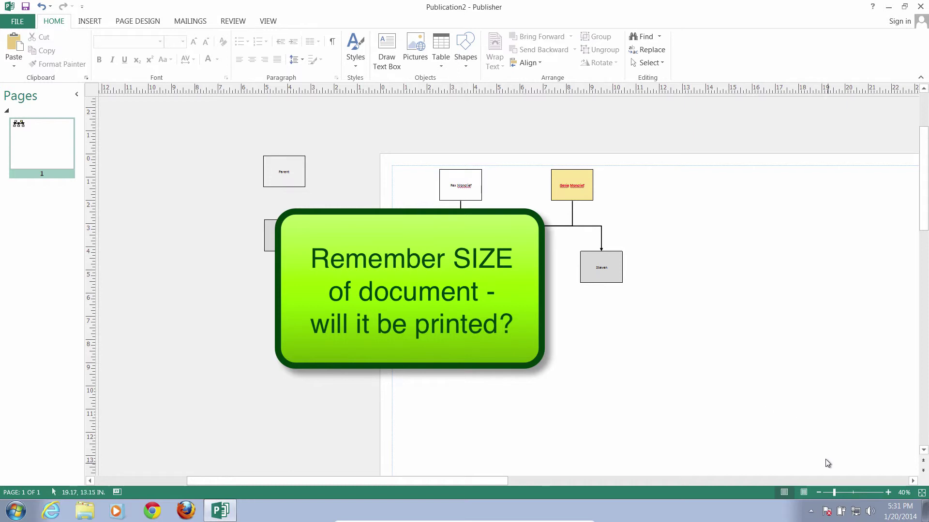
Zoom out to 16% and scroll until the whole page and its small chart are visible
drag(833, 492, 826, 492)
scroll(664, 434, down, 5)
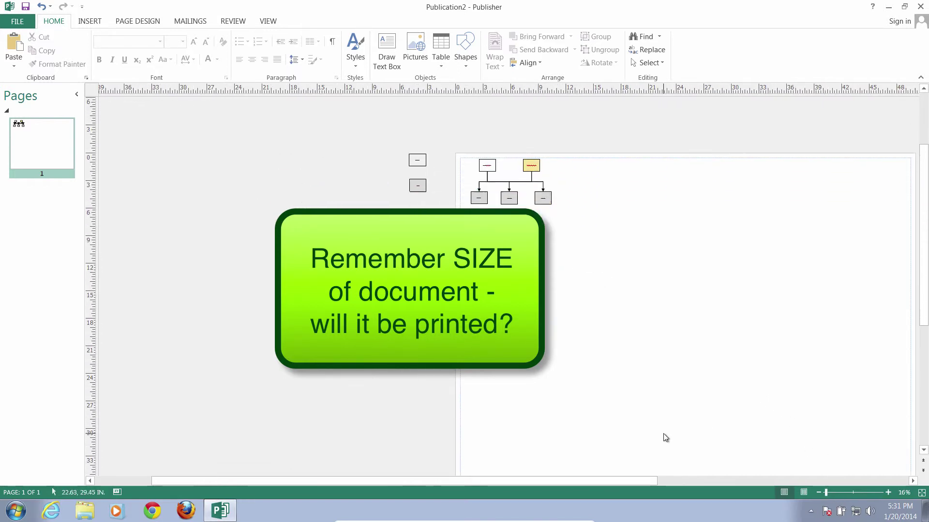
scroll(656, 447, up, 2)
scroll(656, 447, down, 1)
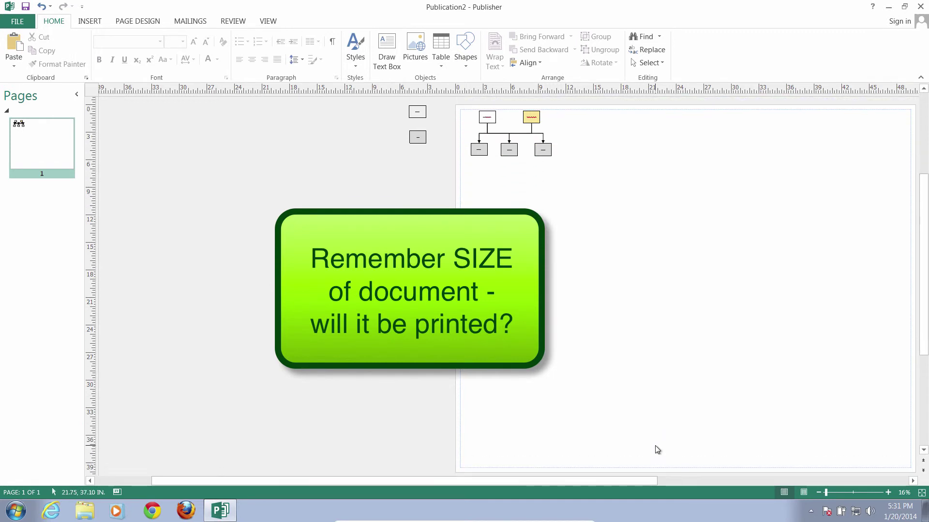
mouse_move(638, 480)
mouse_down()
mouse_move(762, 484)
mouse_move(739, 483)
mouse_up()
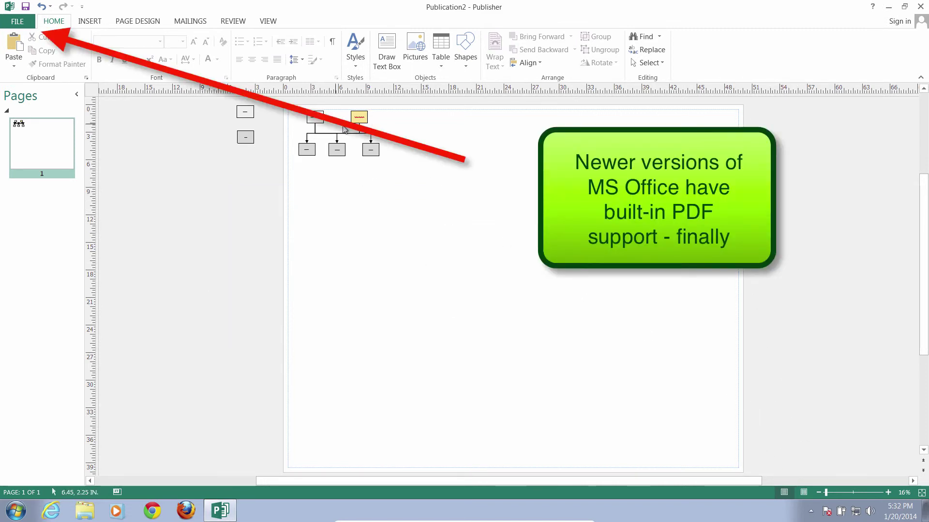
Save the chart as a PDF, Publication2.pdf, in Documents and minimize Publisher
click(19, 22)
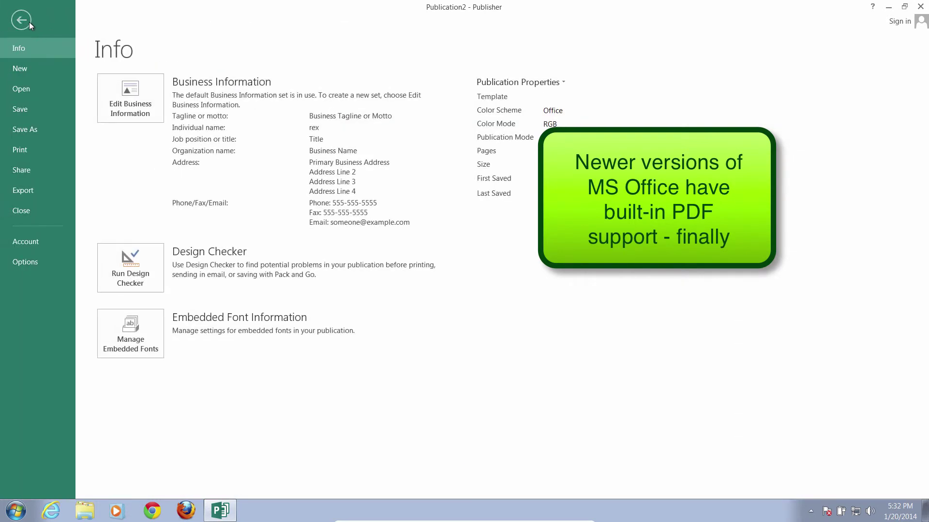
click(25, 171)
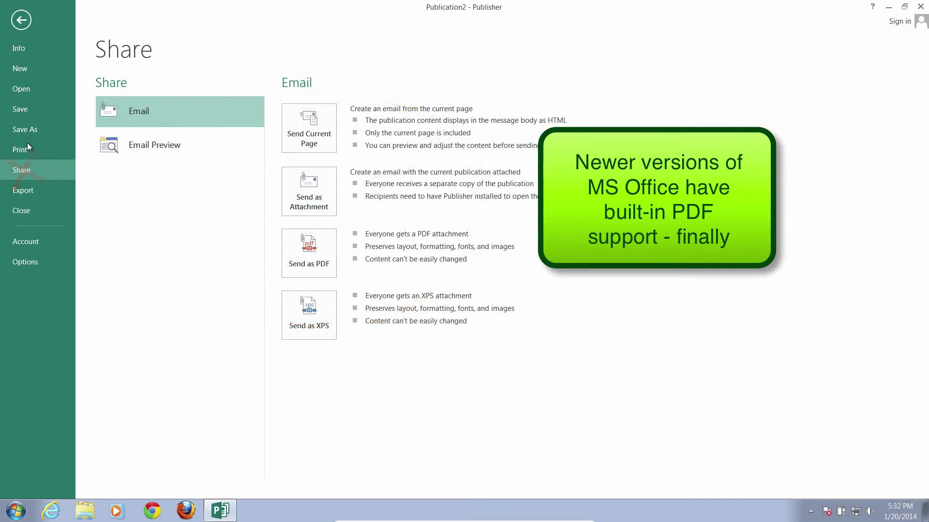
click(23, 129)
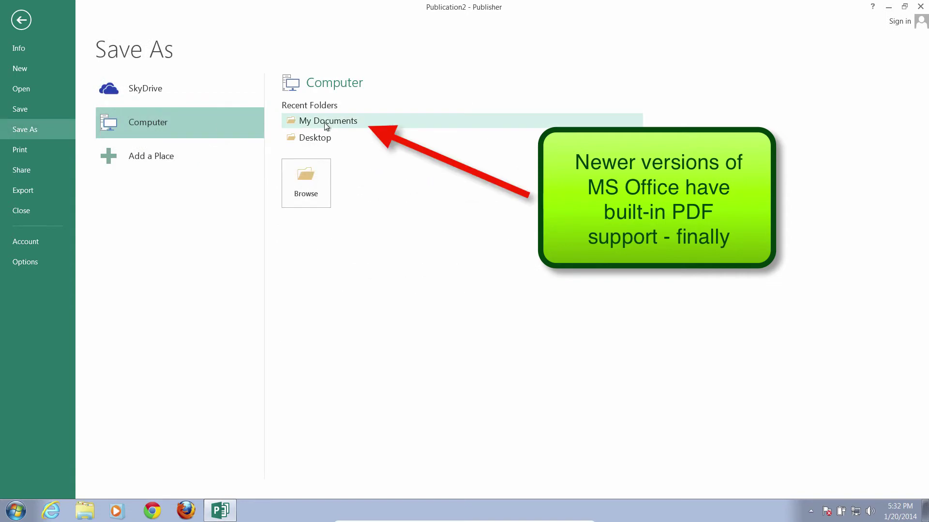
click(310, 124)
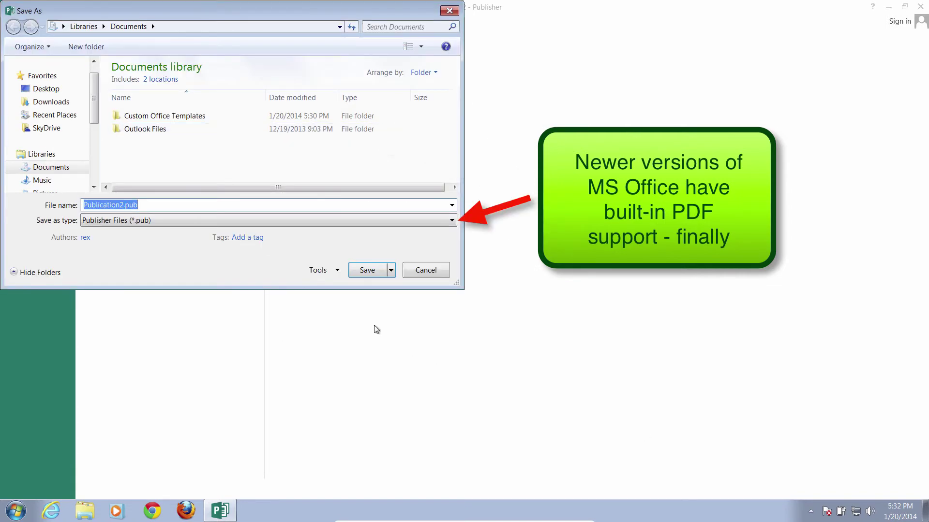
click(294, 219)
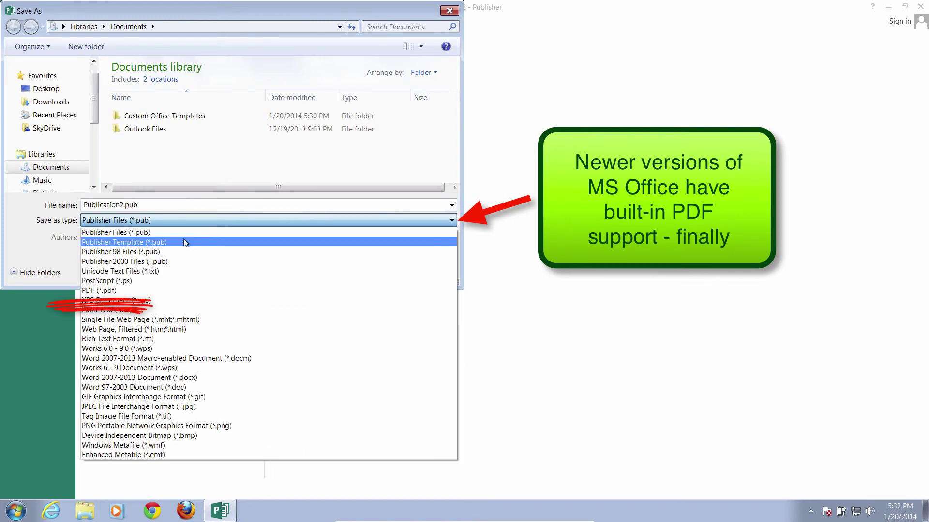
click(146, 291)
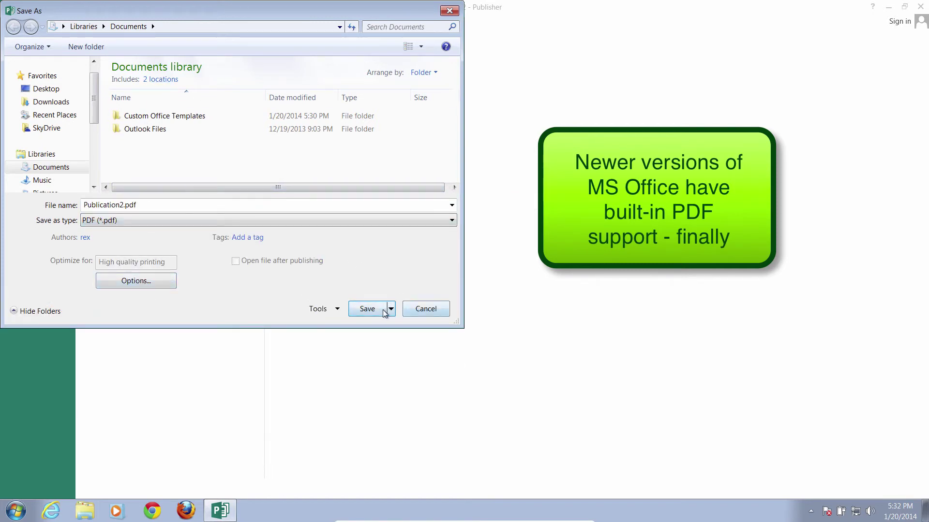
click(367, 309)
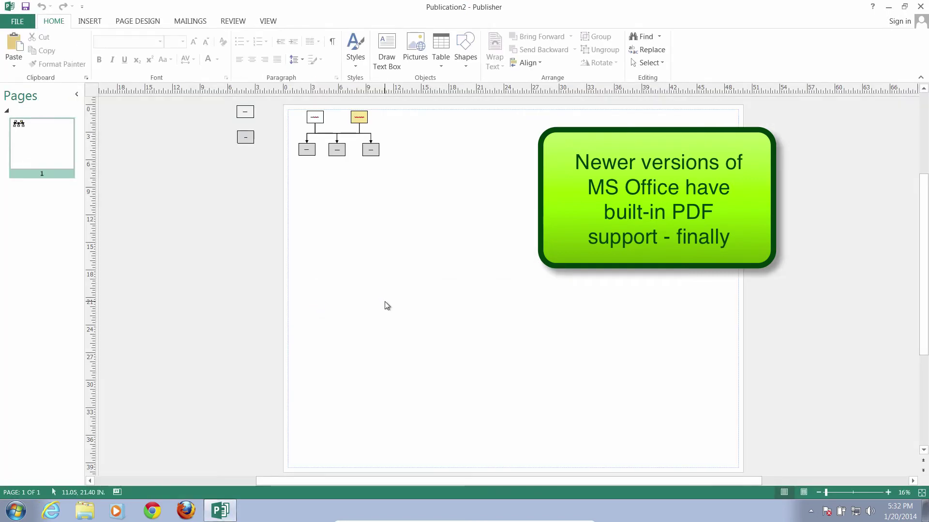
click(889, 7)
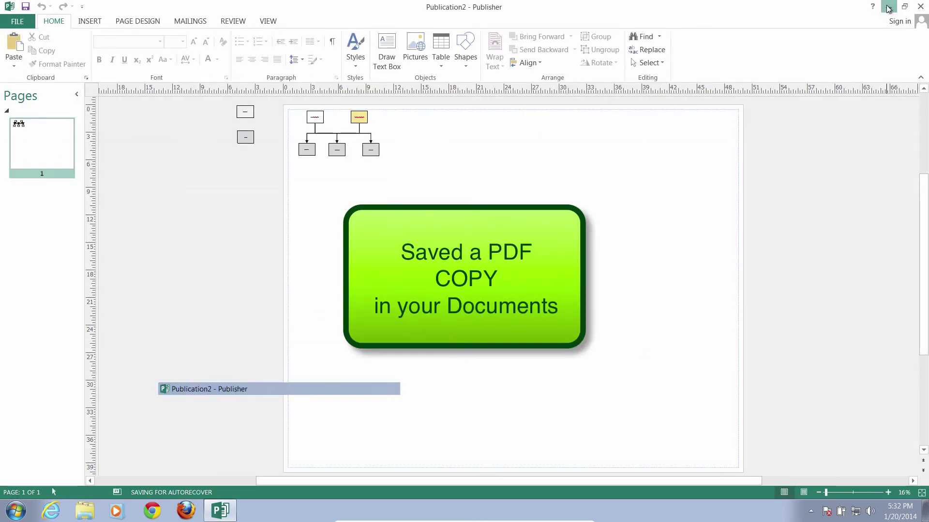
Open the Documents library and verify Publication2.pdf is there at 164 KB
click(20, 508)
click(203, 295)
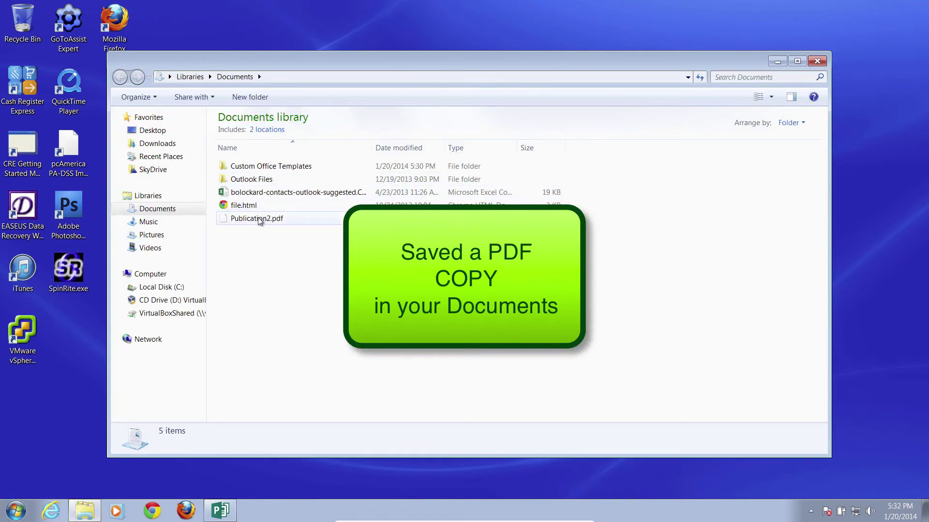
mouse_move(259, 221)
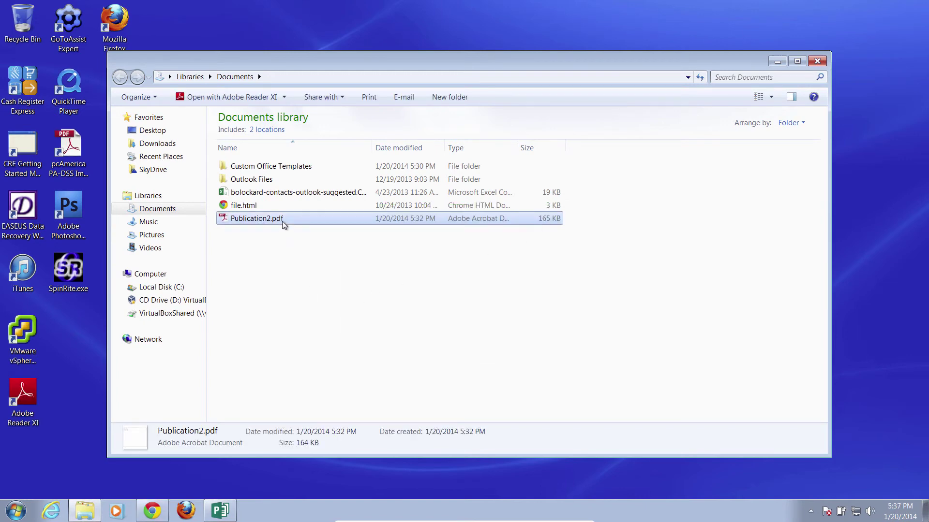
mouse_move(282, 222)
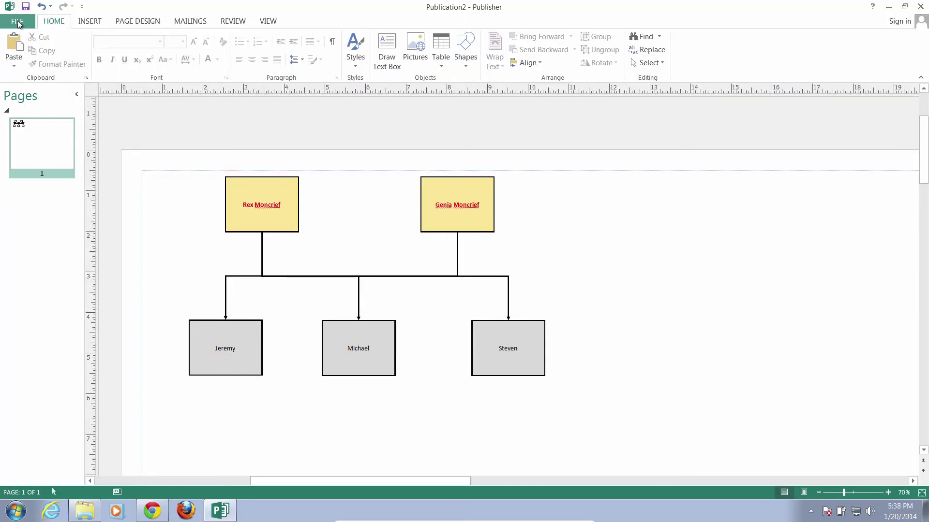
click(12, 20)
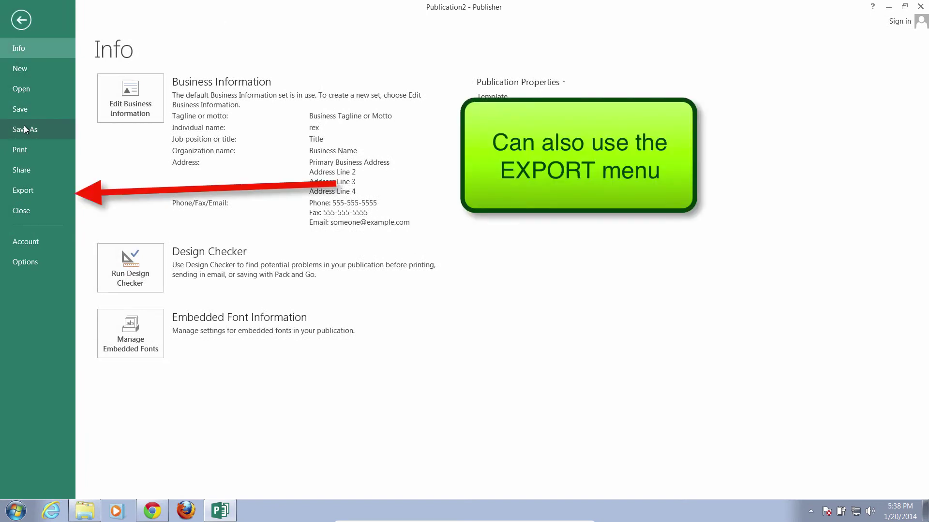
click(21, 192)
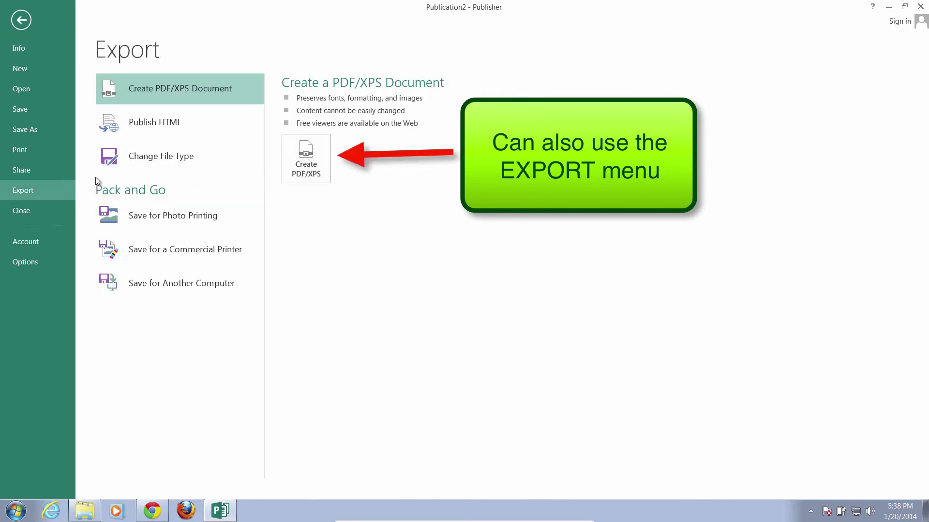
click(310, 150)
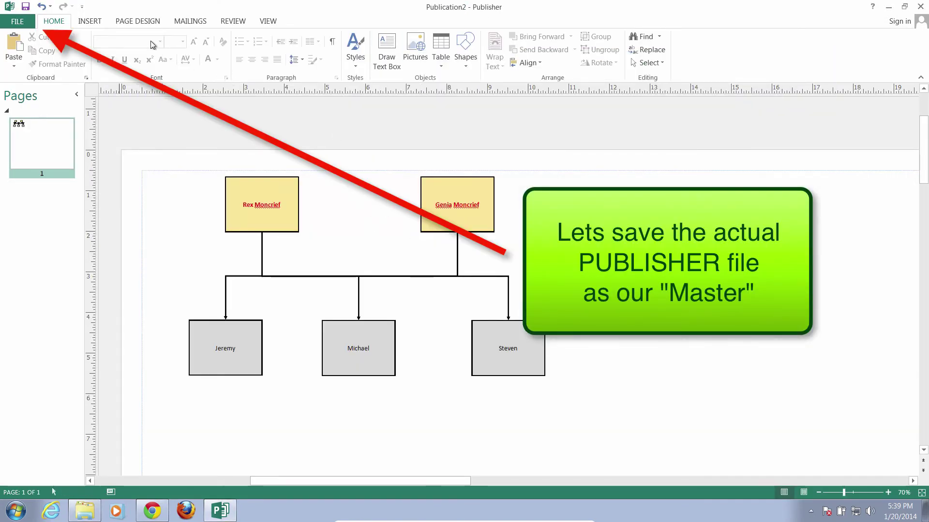
Save the publication in Documents under the new name RexsTutorial.pub
click(21, 22)
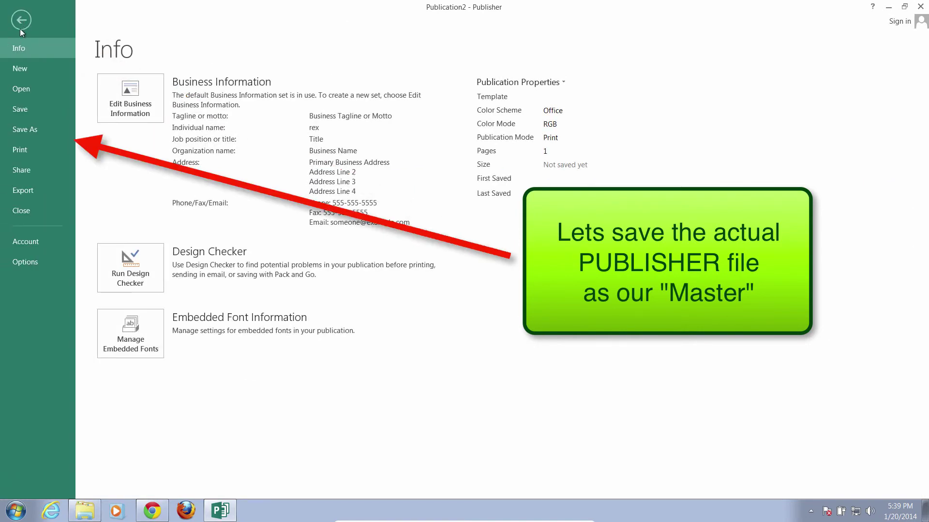
click(25, 124)
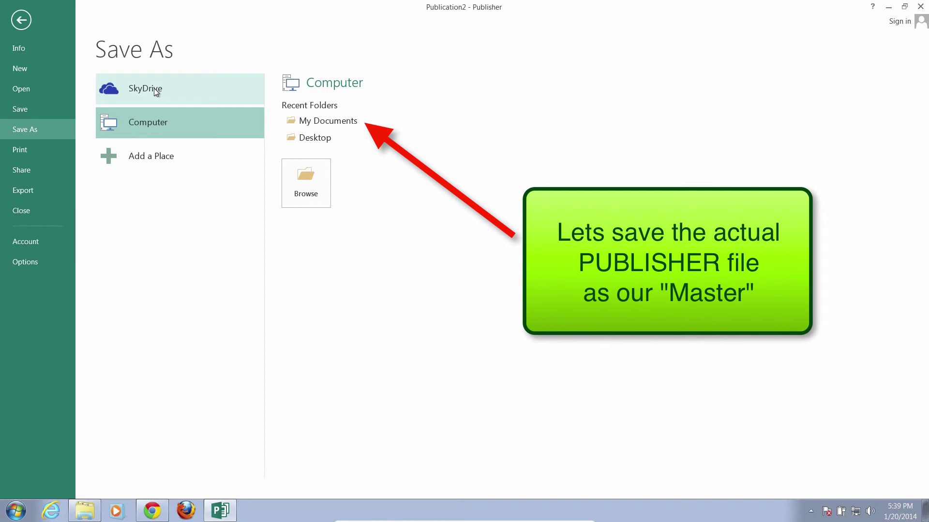
click(317, 121)
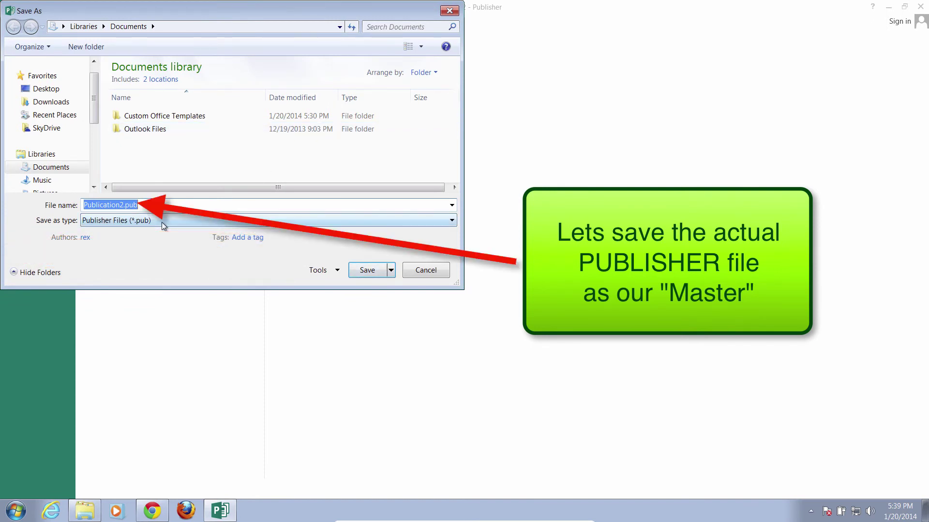
text(Rexs)
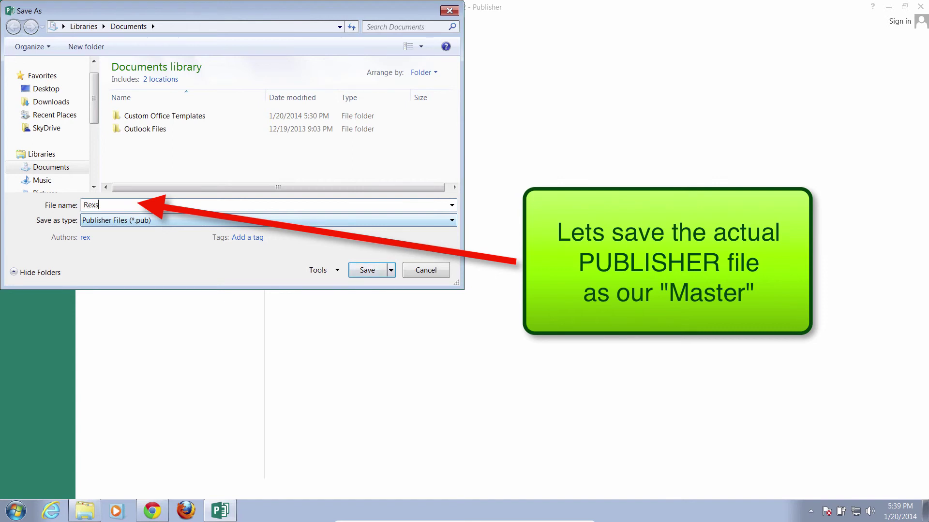
text(Tutorial)
click(366, 272)
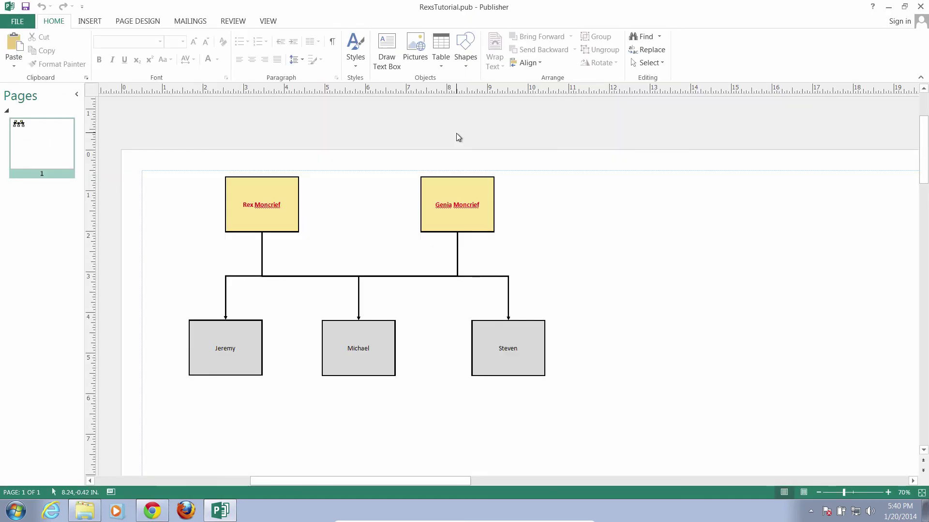
Close Publisher, then pick out Publication2.pdf and RexsTutorial.pub in Documents
click(920, 6)
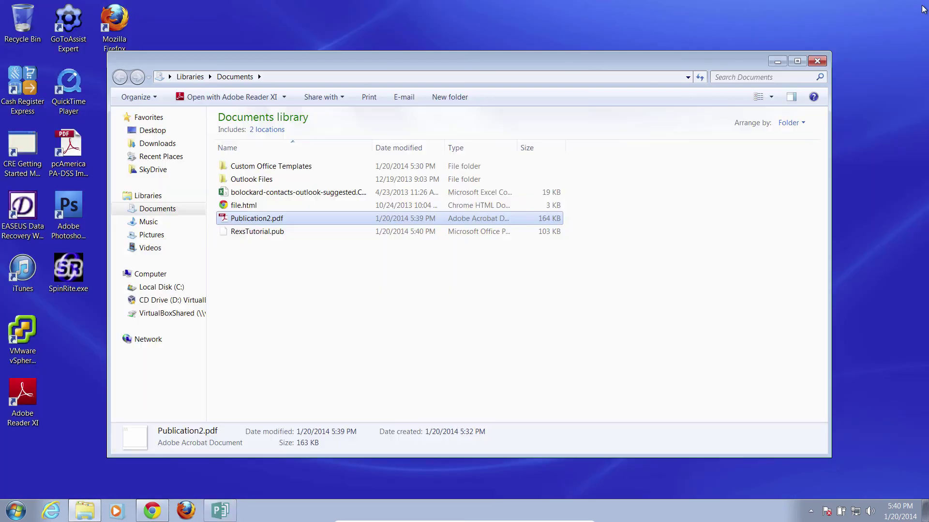
click(261, 269)
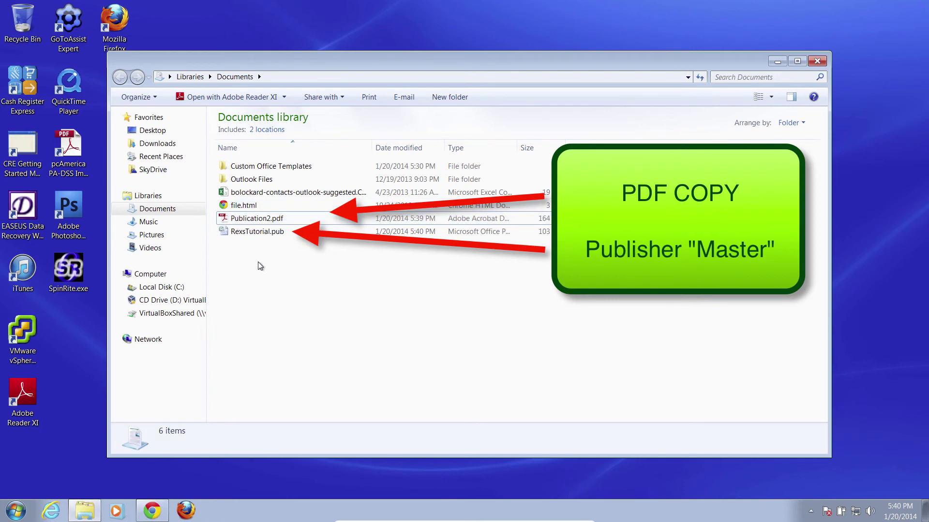
click(263, 220)
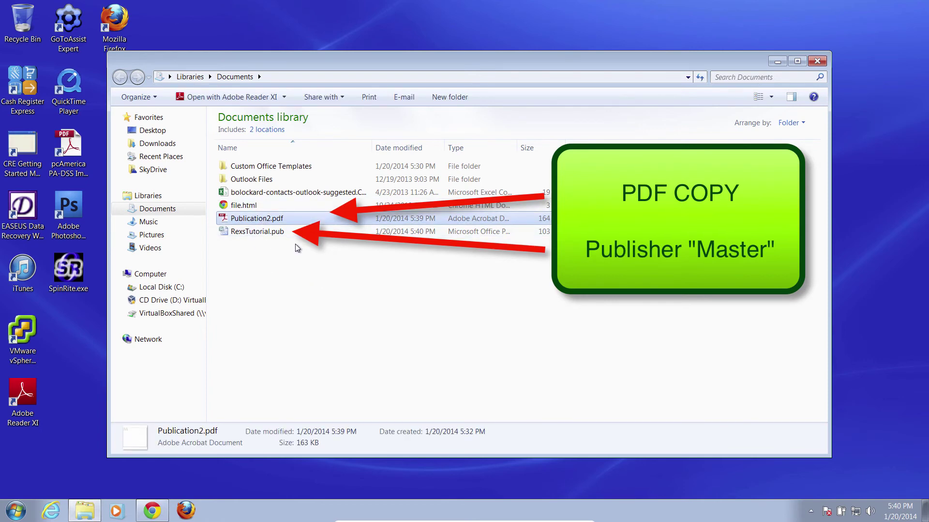
click(268, 236)
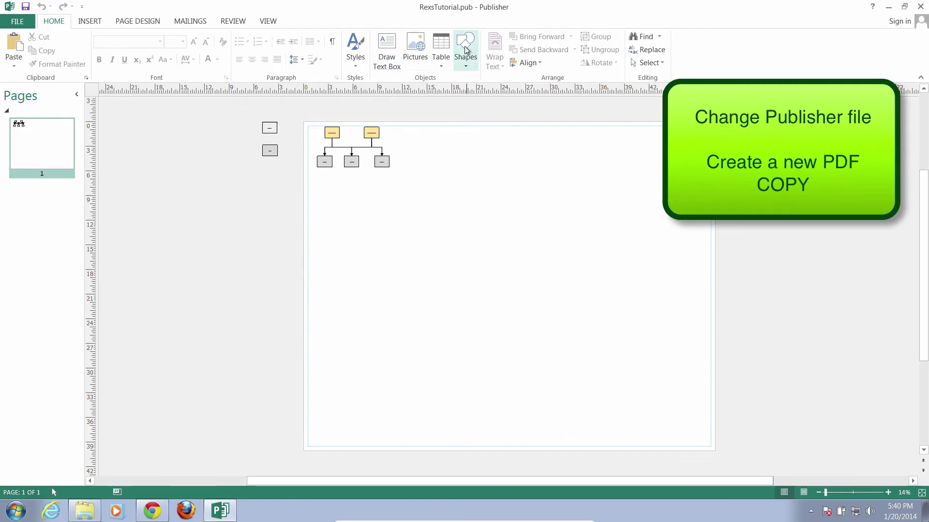
click(465, 48)
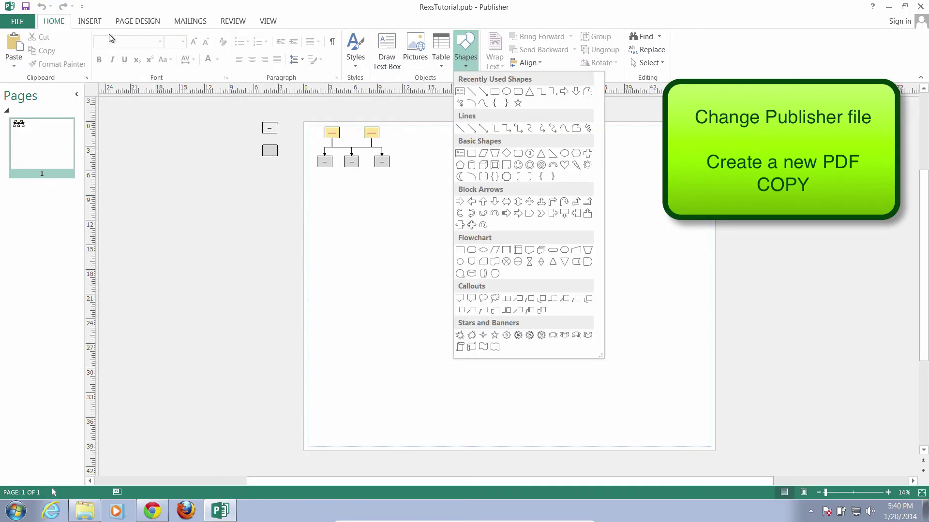
Draw a blue 3-D cube on the page below the family tree
click(471, 165)
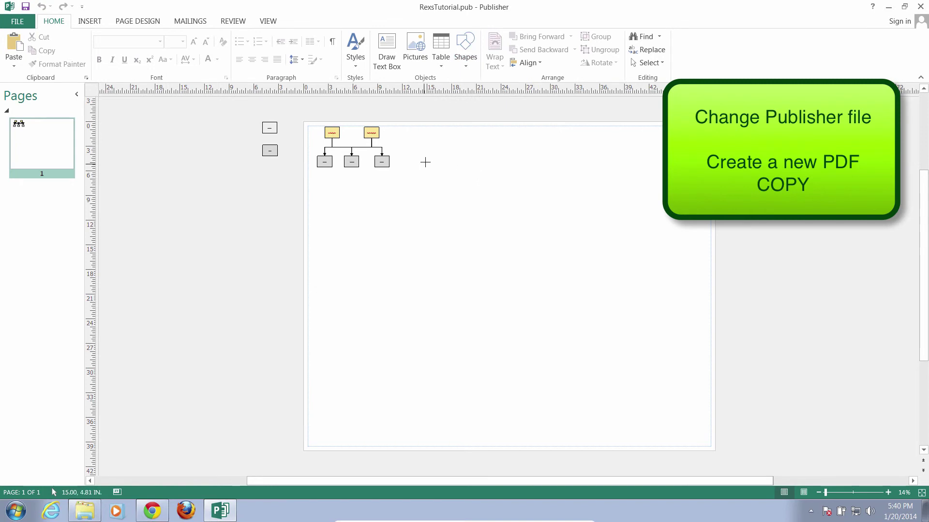
drag(419, 189, 523, 279)
click(628, 213)
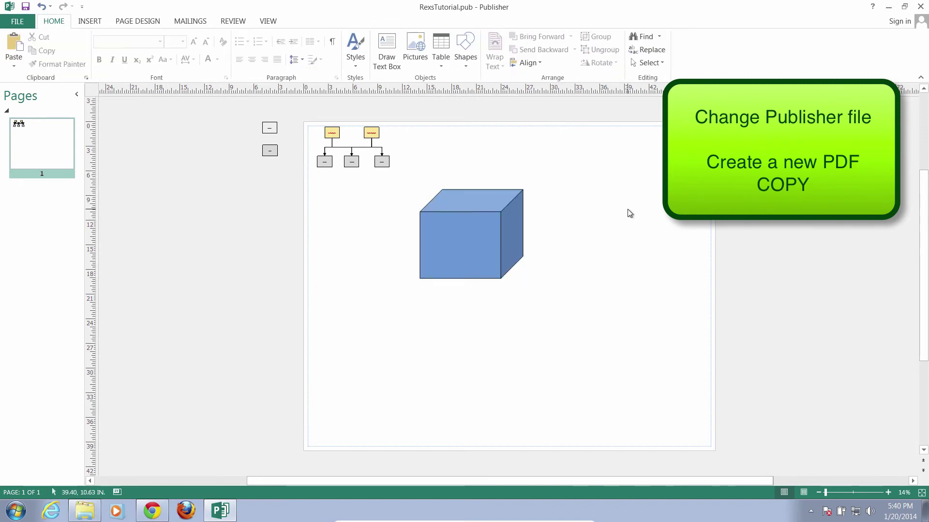
Export the page as RexsTutorial.pdf using Create PDF/XPS and Publish
click(28, 18)
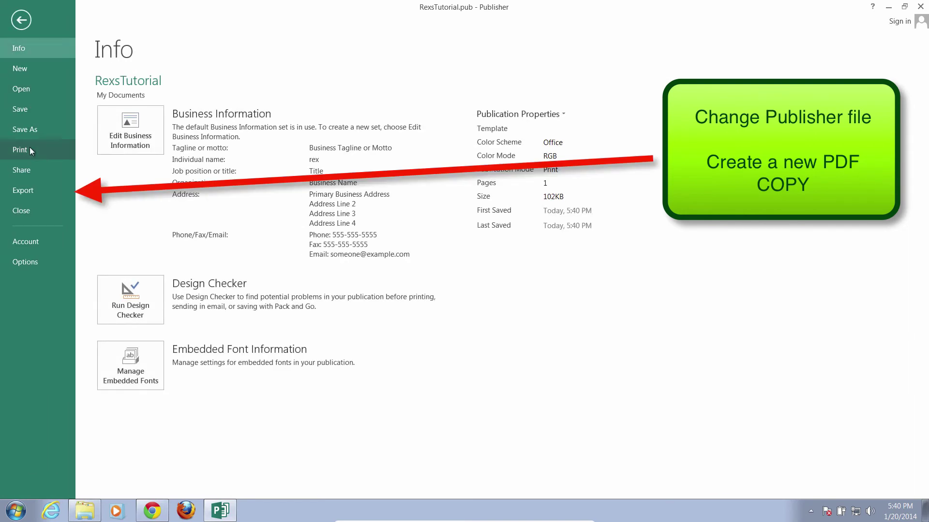
click(27, 191)
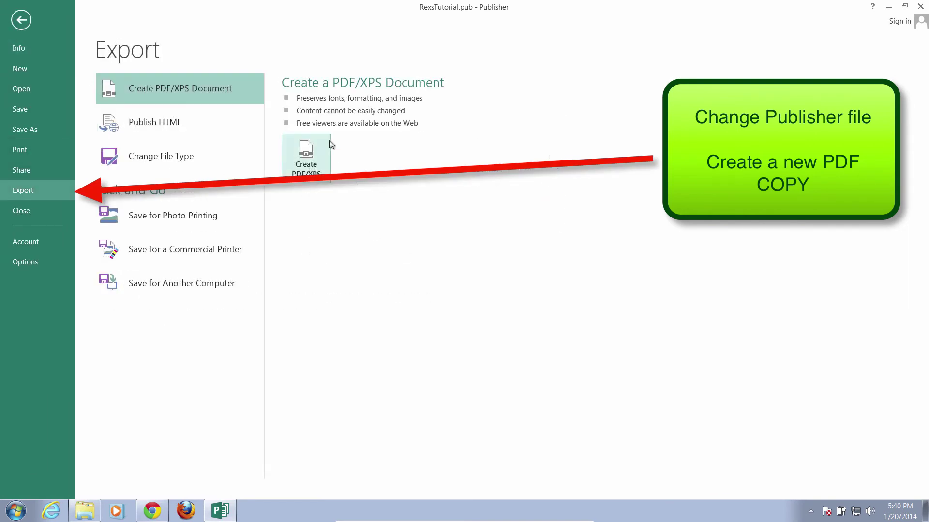
click(312, 164)
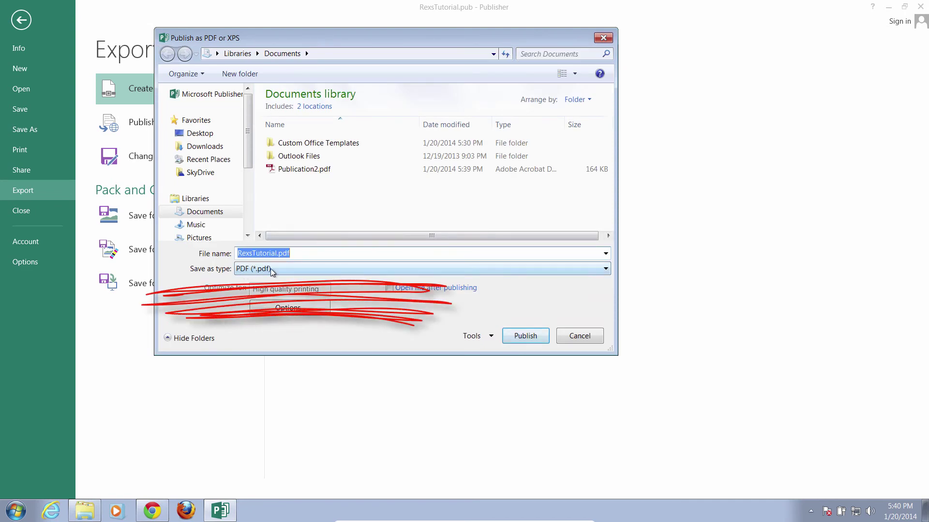
click(295, 255)
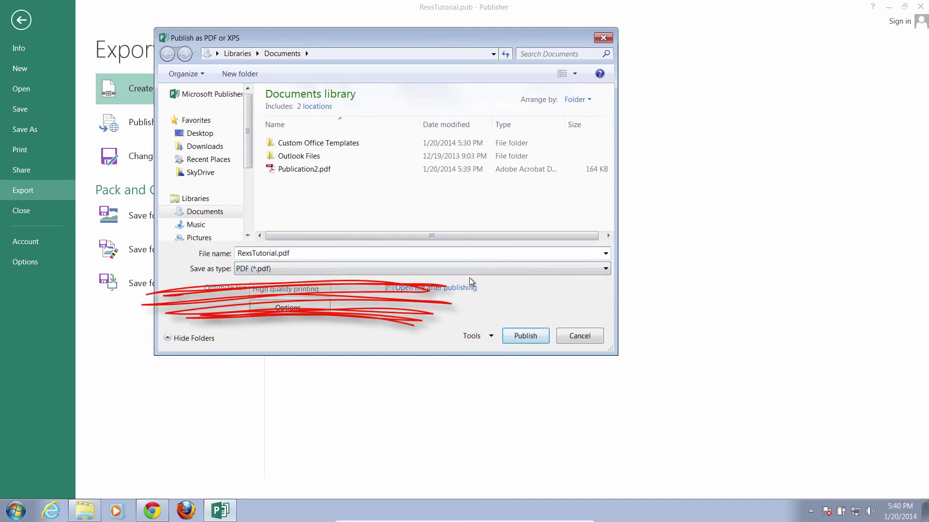
click(525, 336)
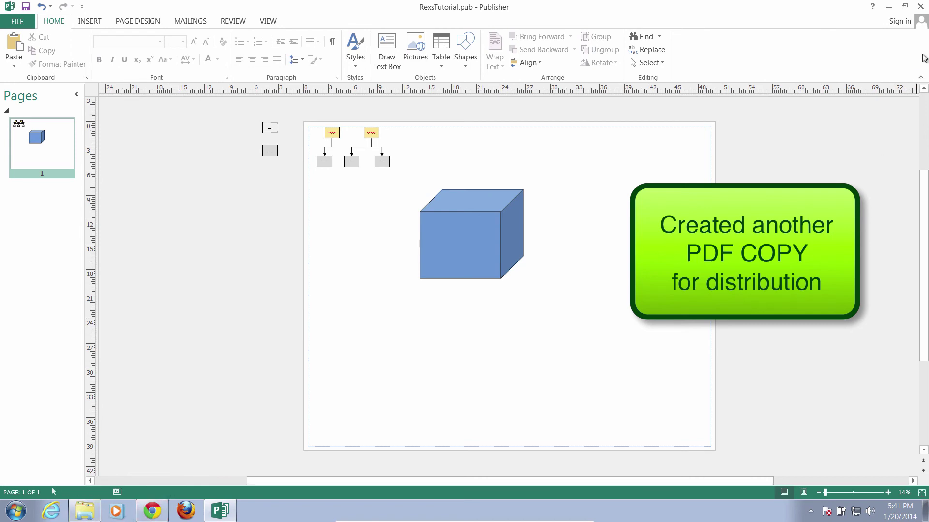
Open RexsTutorial.pdf from Documents to confirm the cube appears, then close it
click(888, 6)
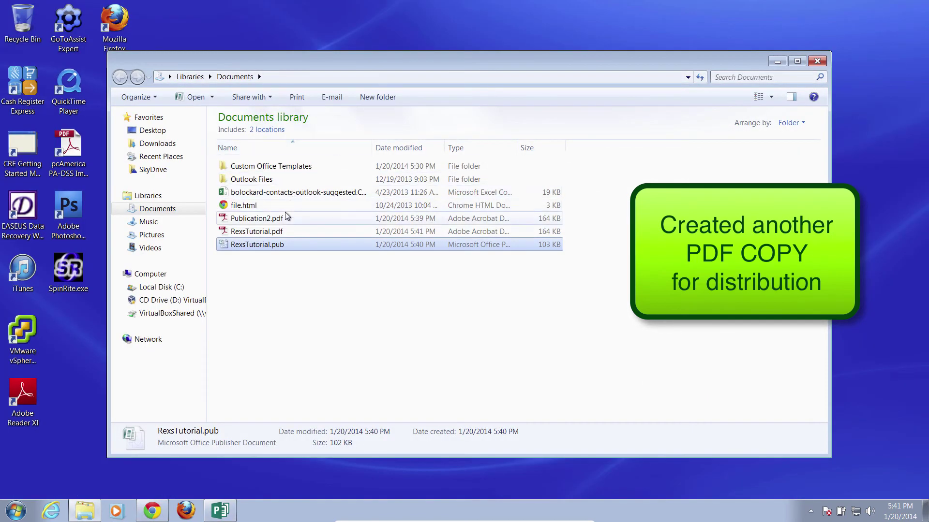
click(271, 232)
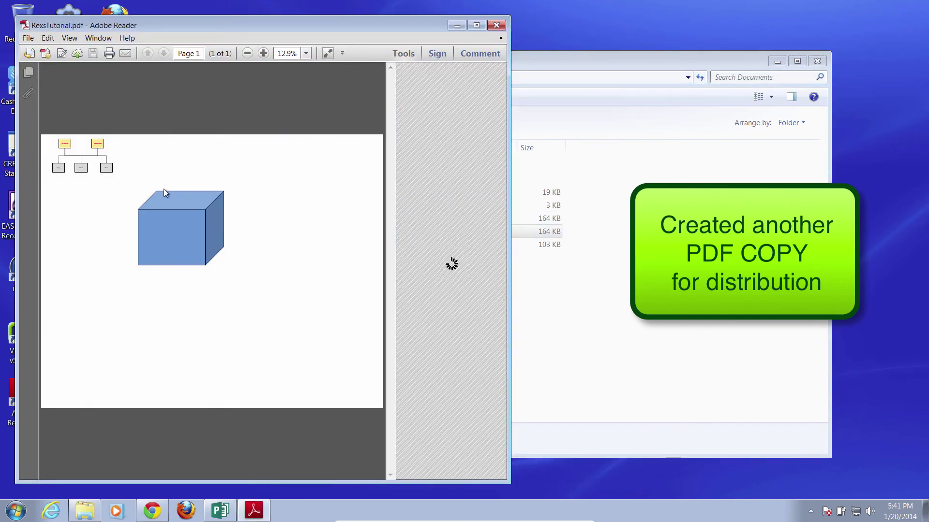
click(491, 27)
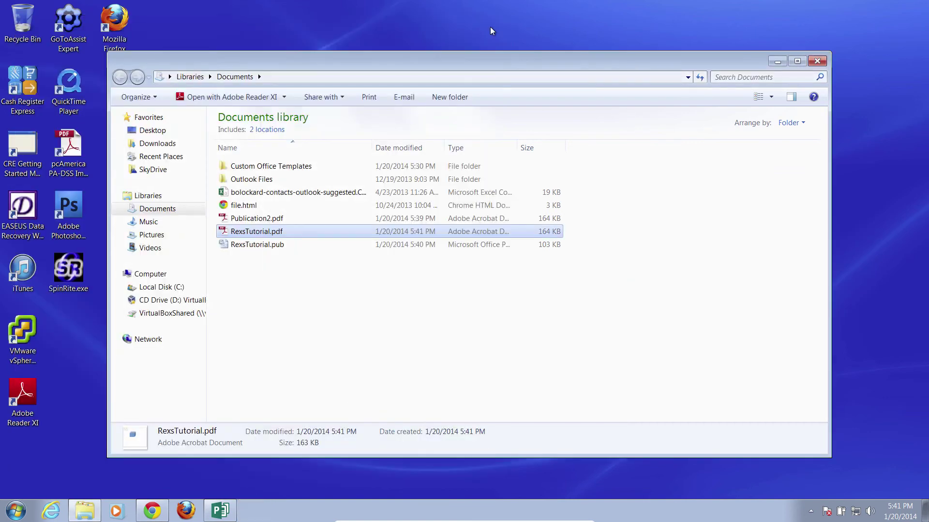